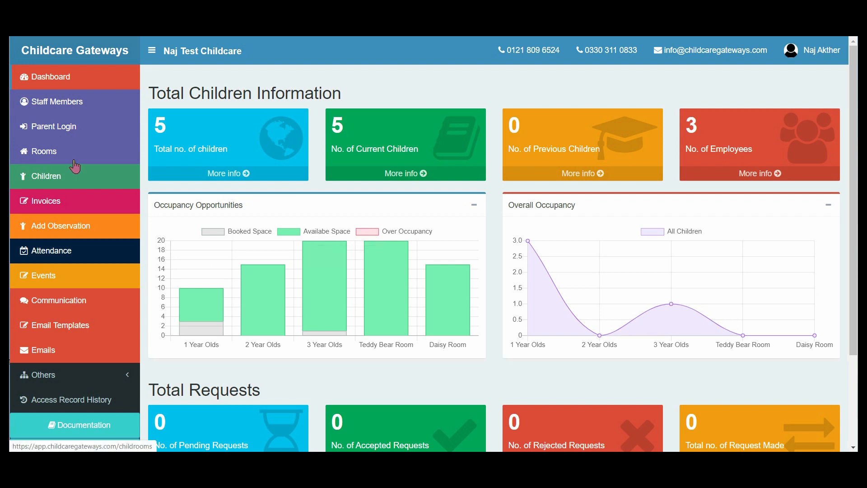
Step: Review the staff members list and the blank form for adding an employee, leaving it without creating anyone
click(60, 107)
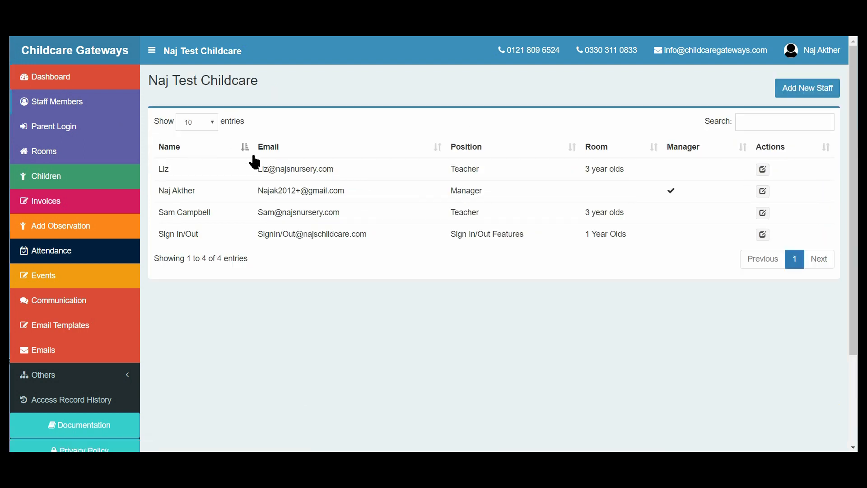
drag(362, 197, 251, 278)
click(251, 278)
click(791, 96)
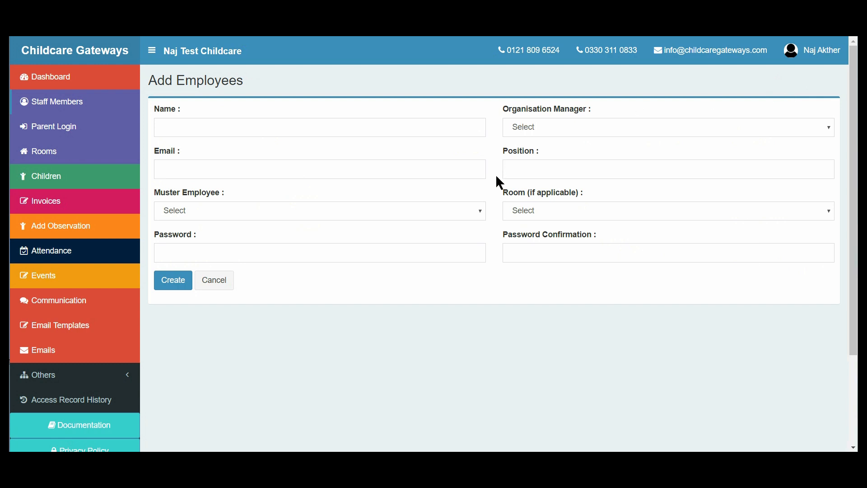
click(195, 284)
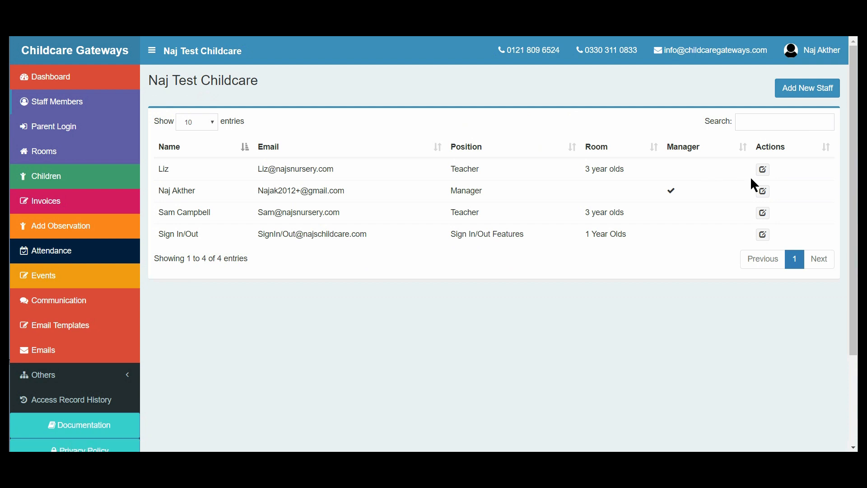
Step: Open the first listed staff member's employee record for editing and save it with the existing details
click(763, 170)
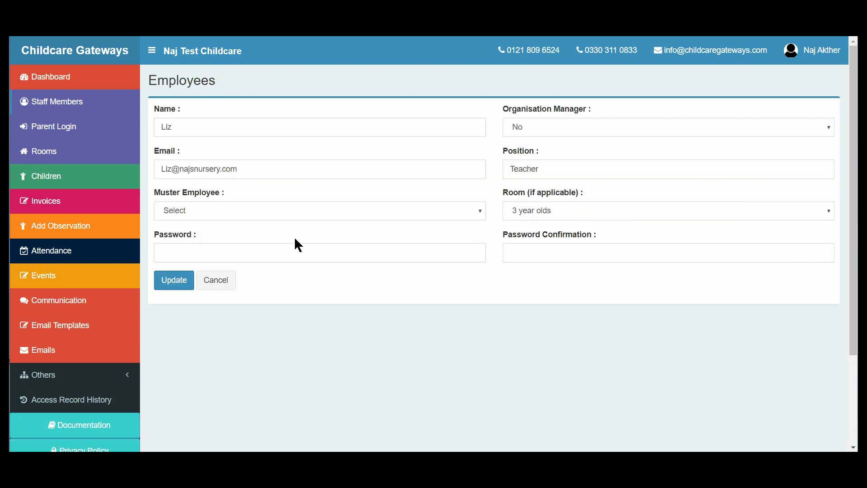
click(186, 284)
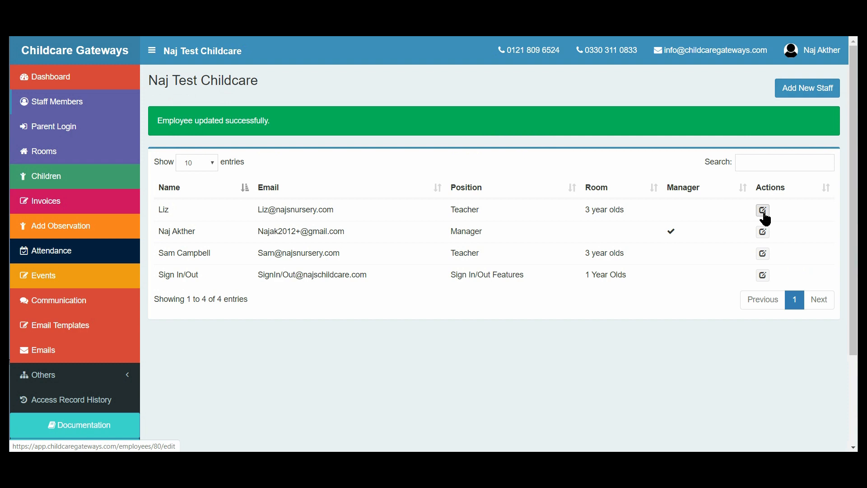
Step: Start a new parent login, link the third child offered in the children list, and cancel the form
click(66, 133)
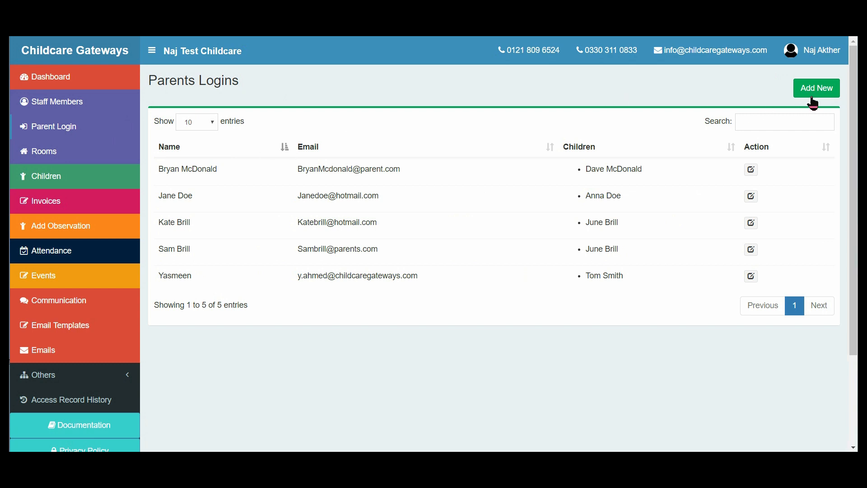
click(816, 90)
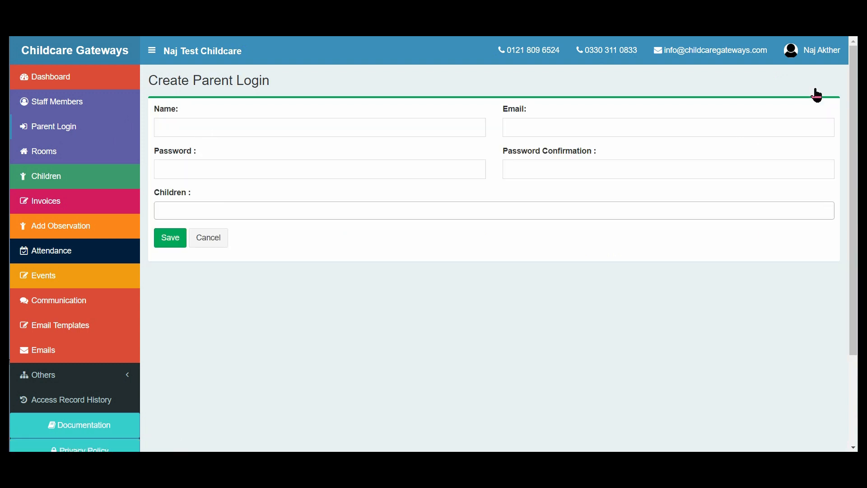
click(290, 207)
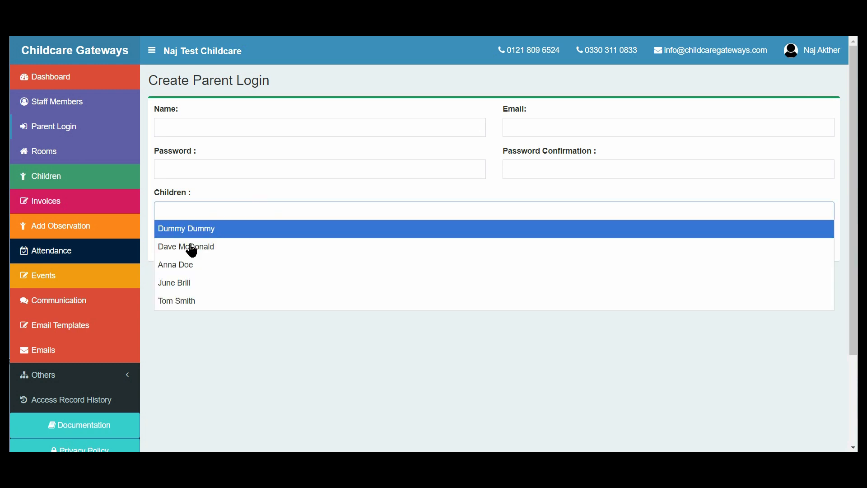
click(177, 268)
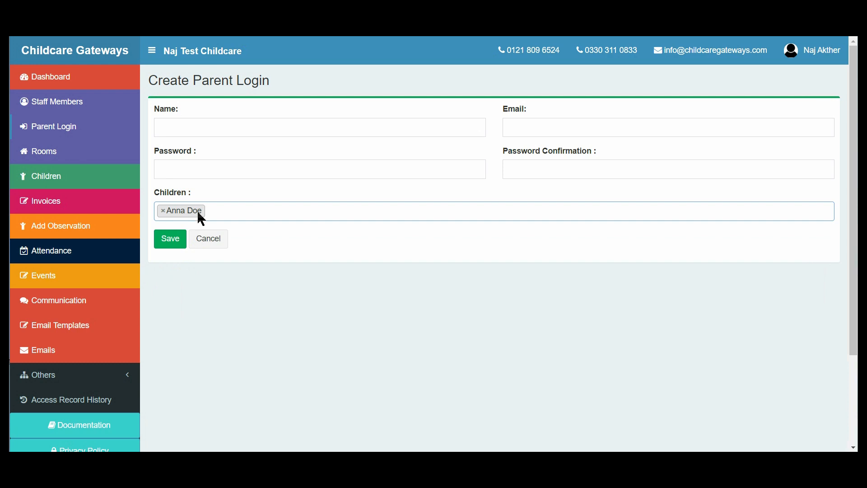
click(204, 242)
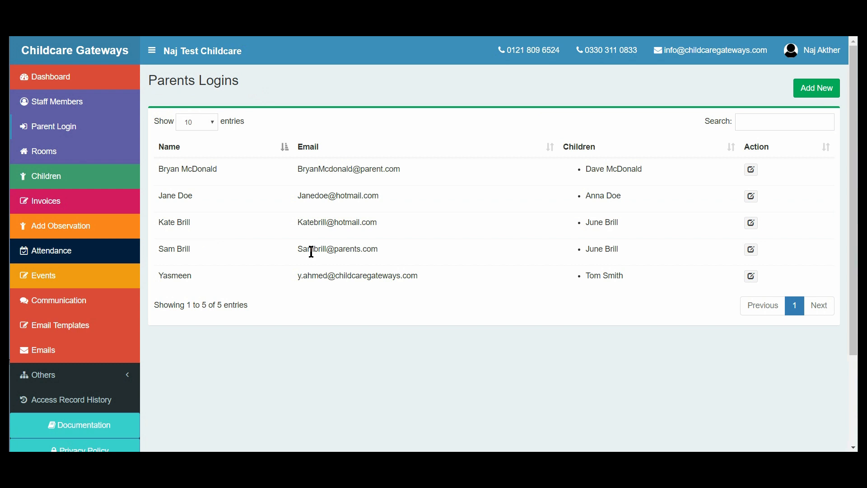
Step: Review the rooms list and the new room form with its name and ratio fields, leaving without saving
click(94, 158)
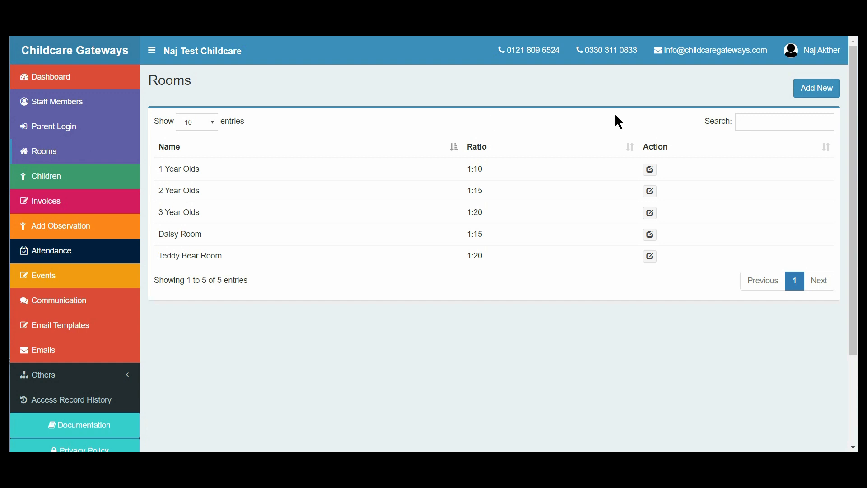
click(809, 93)
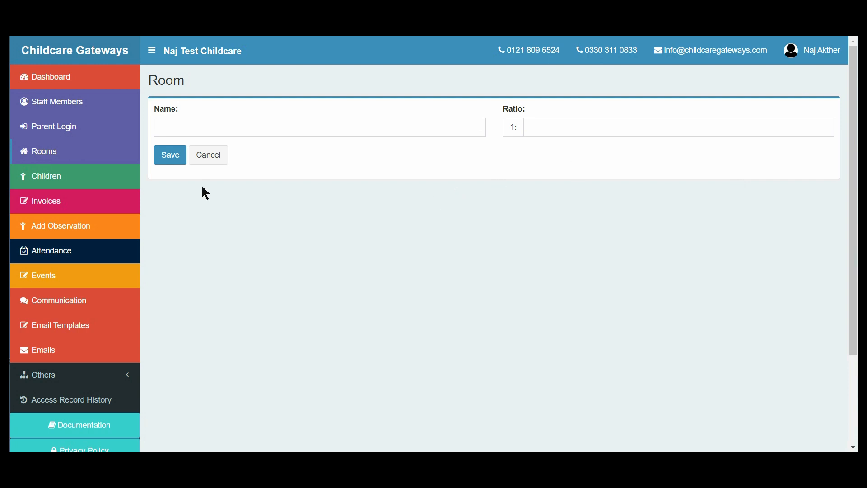
click(209, 156)
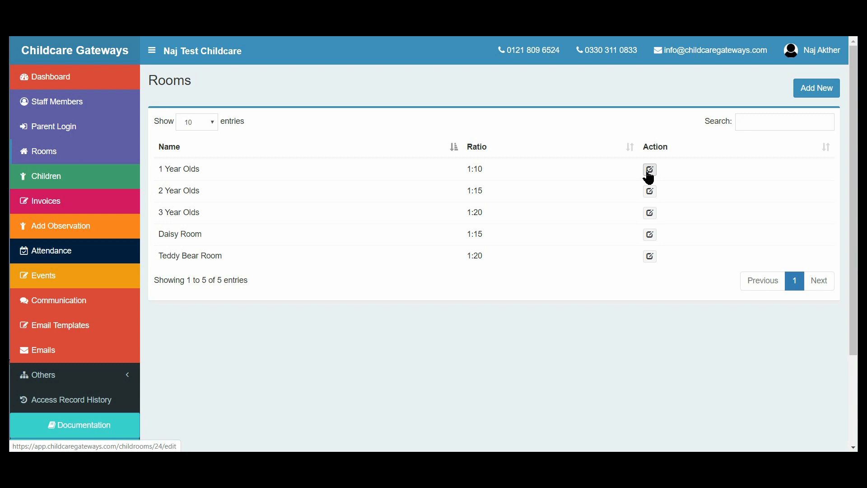
Step: Review the registered children list and look through the whole registration form for a new child
click(81, 185)
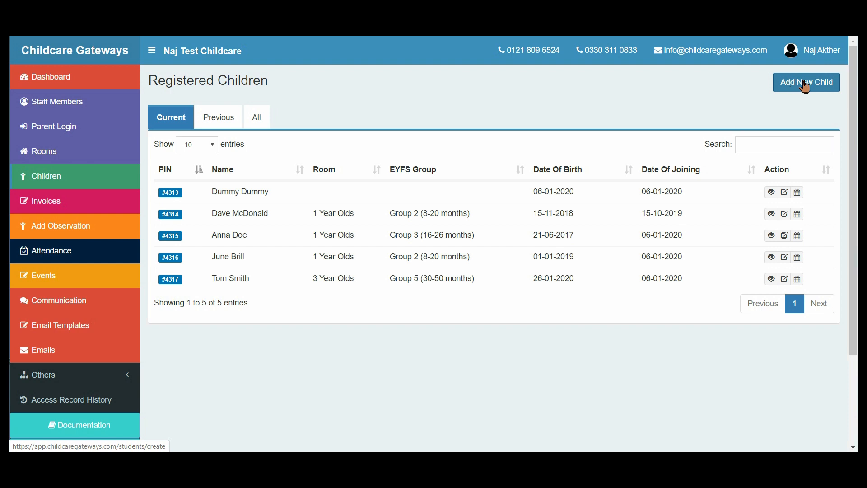
click(830, 91)
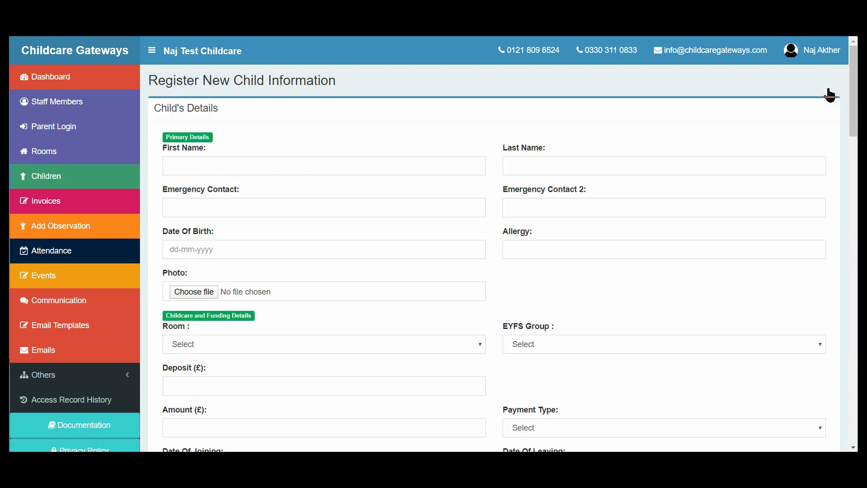
drag(853, 100, 857, 409)
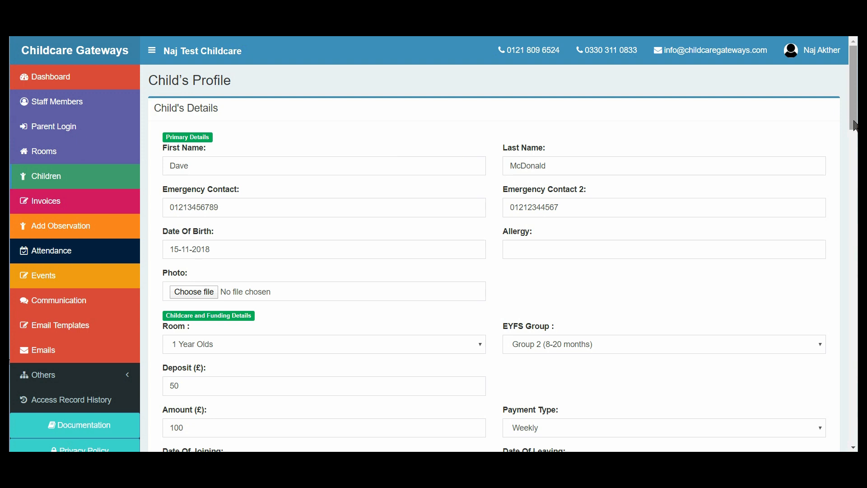
Step: Add a Thursday 10–11 am session to the second listed child's attending record and save the profile
drag(856, 127, 855, 145)
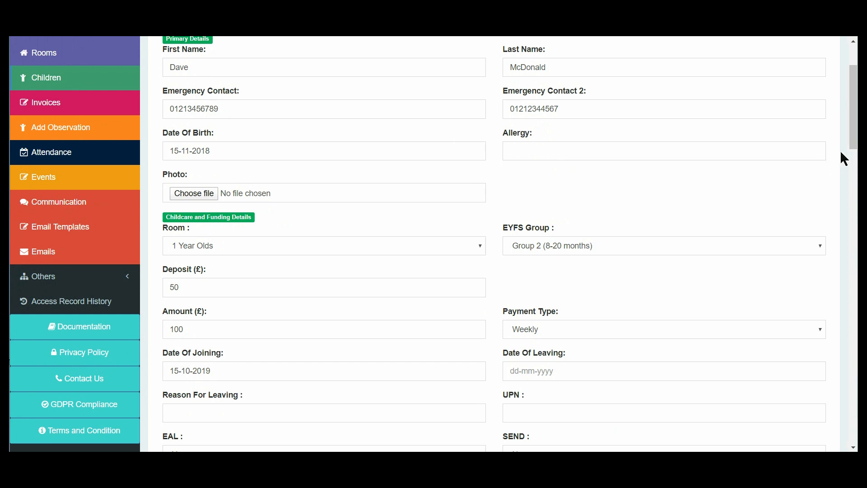
drag(853, 150, 847, 179)
drag(846, 182, 843, 139)
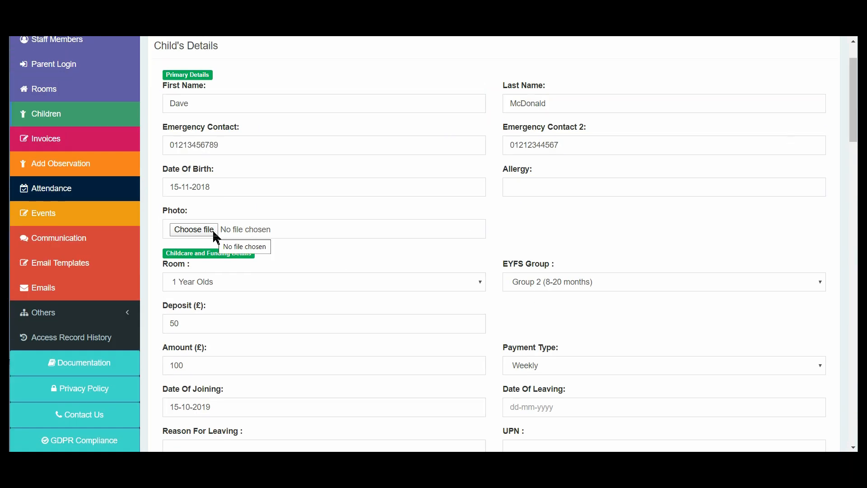
drag(854, 143, 839, 227)
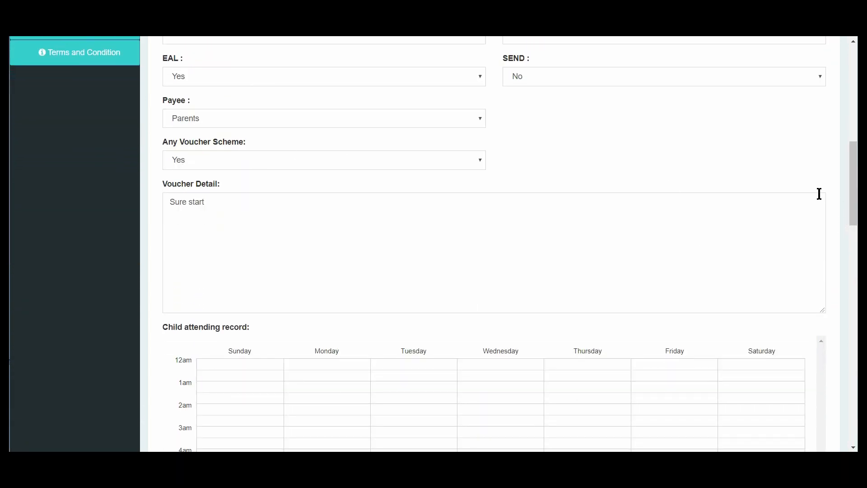
drag(853, 203, 844, 258)
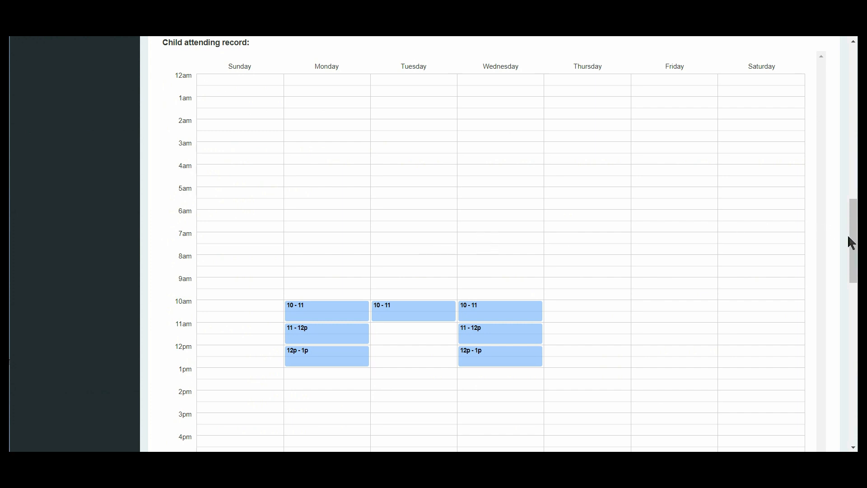
click(627, 317)
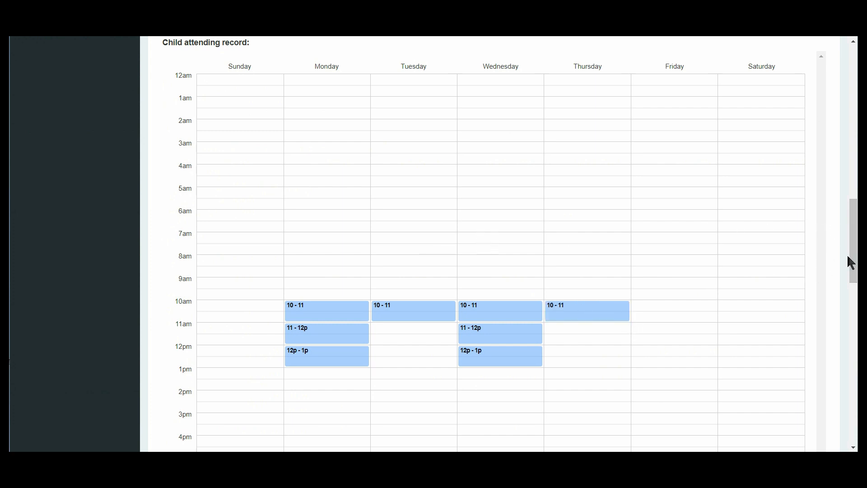
drag(853, 262, 841, 409)
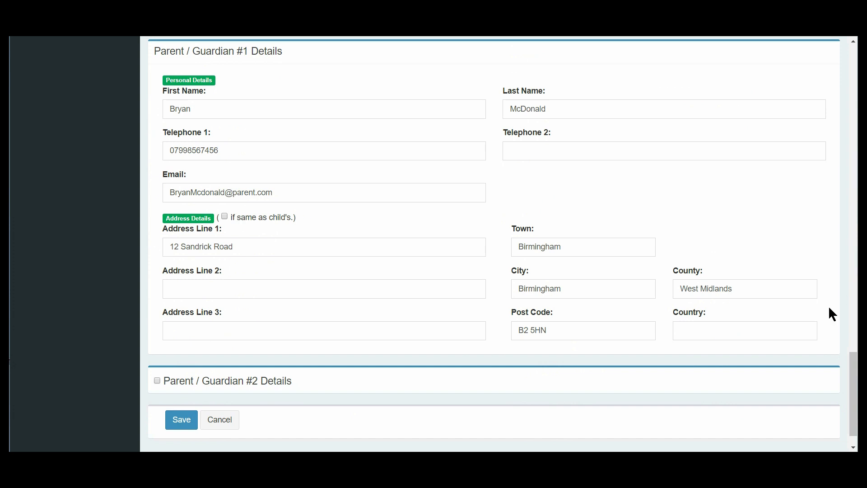
drag(854, 368, 855, 377)
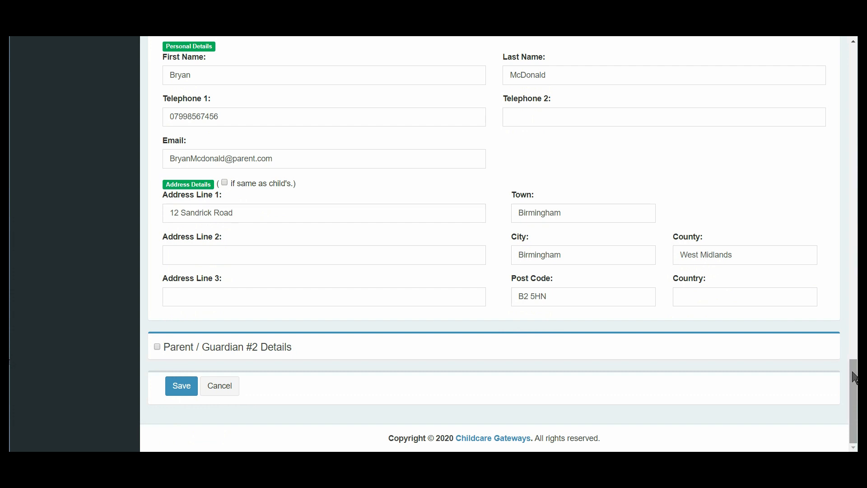
click(181, 386)
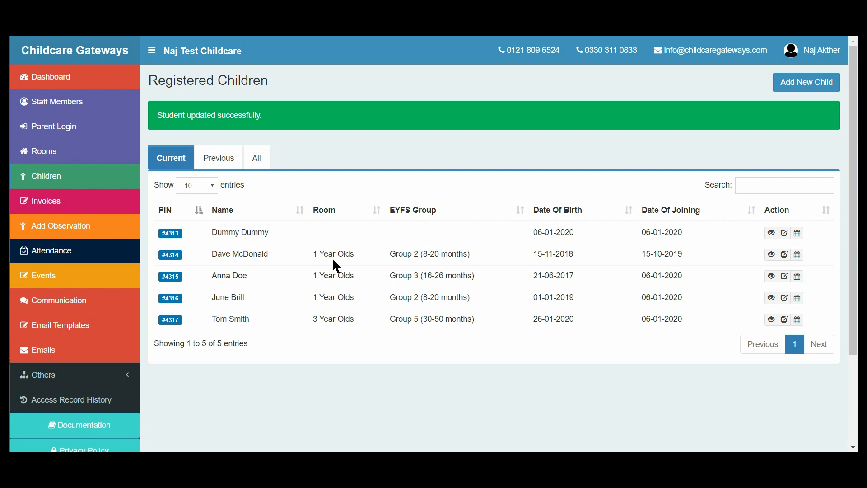
Step: View the second listed child's timesheet, and the personal and parent/guardian details in the same child's profile
click(802, 256)
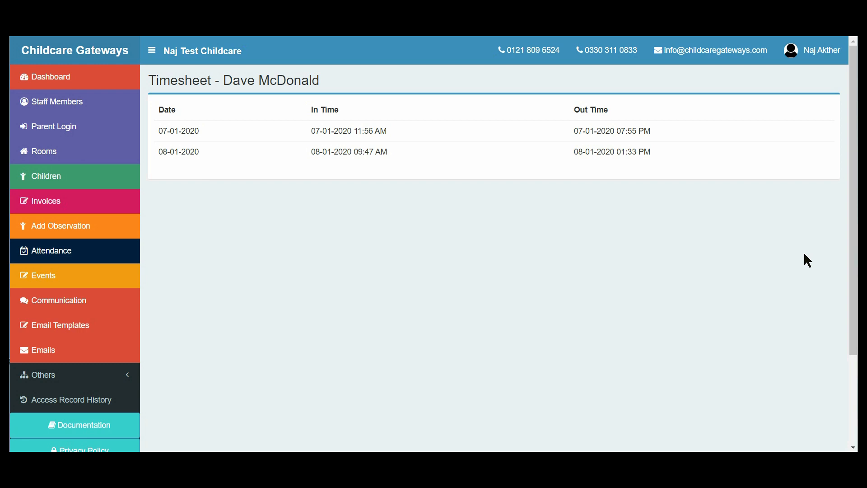
click(97, 176)
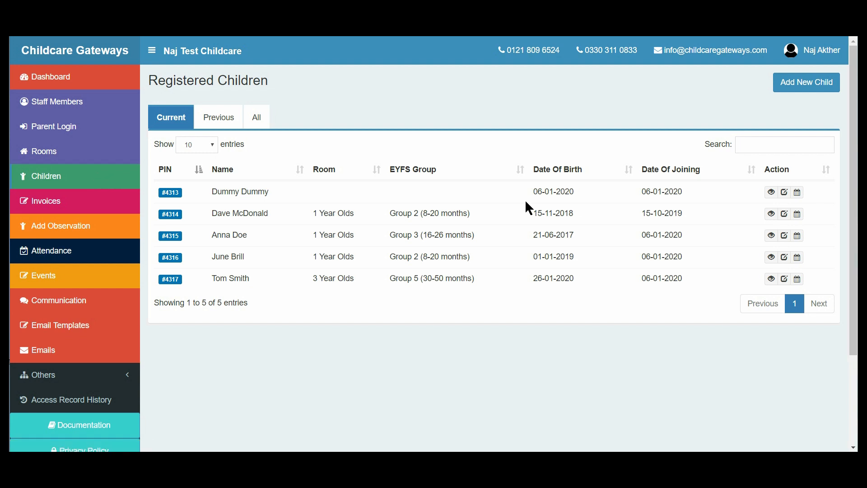
click(772, 215)
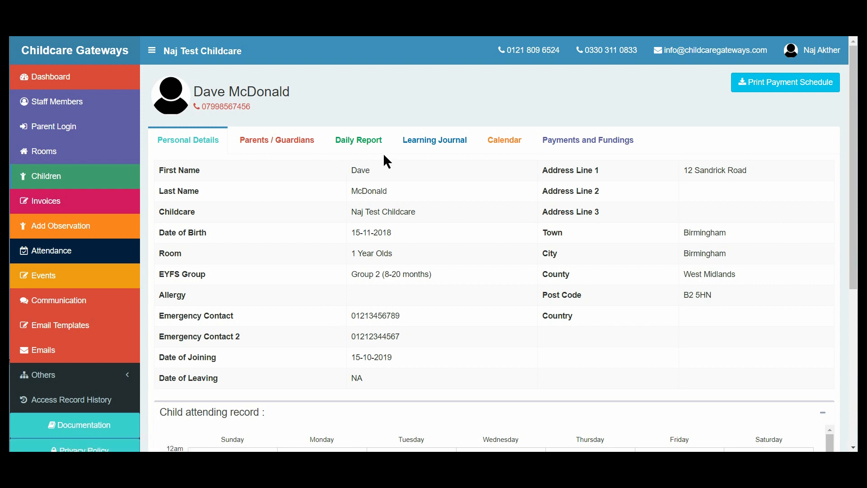
click(300, 143)
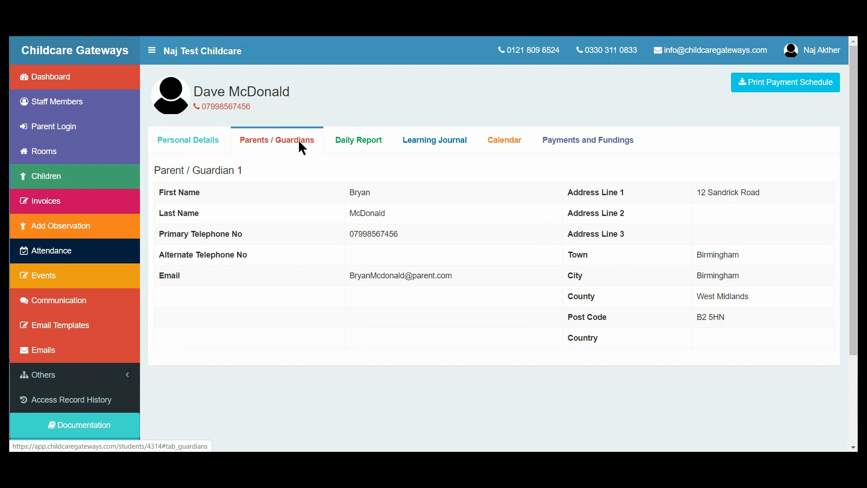
Step: Add the note "playing with toys" under Other information in the child's daily report and save it
click(362, 147)
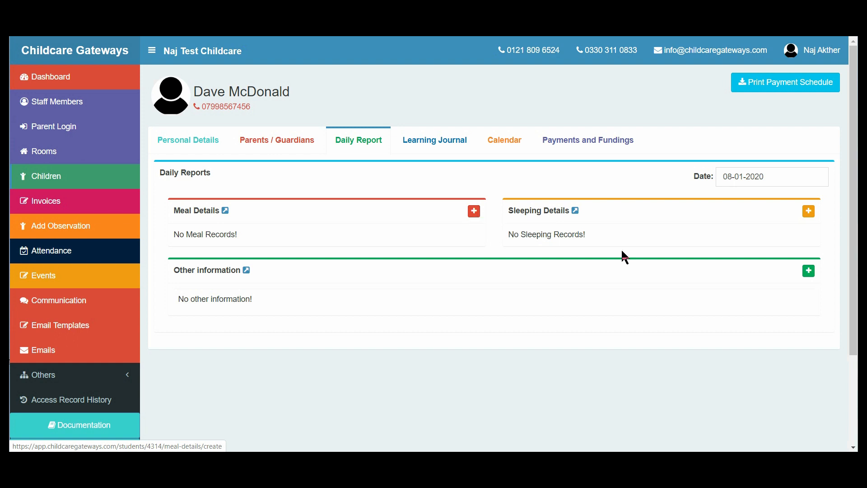
click(809, 271)
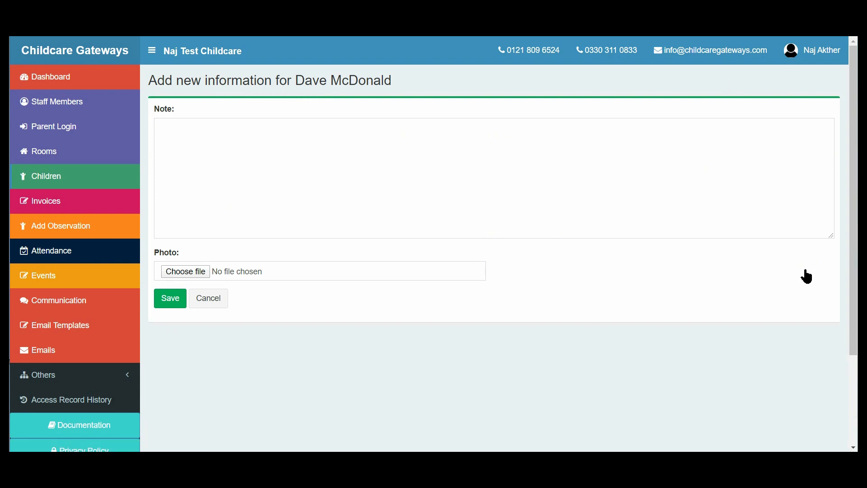
click(318, 192)
text(playing wit)
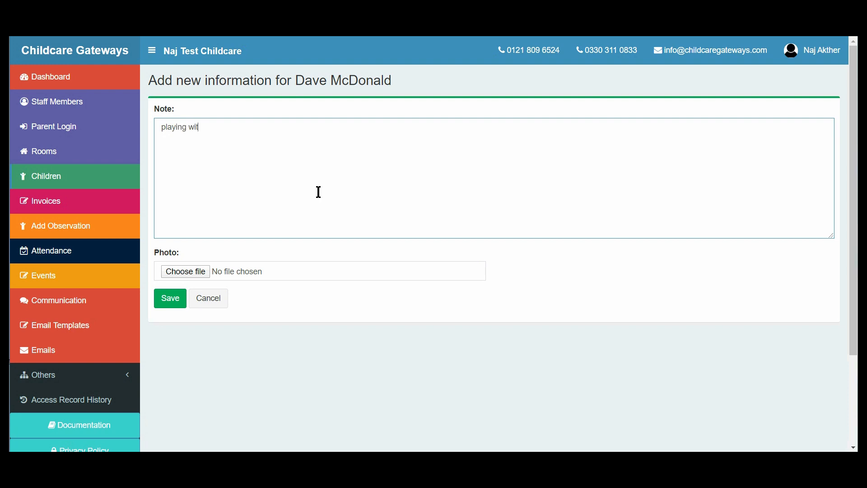
text(h toys)
click(179, 300)
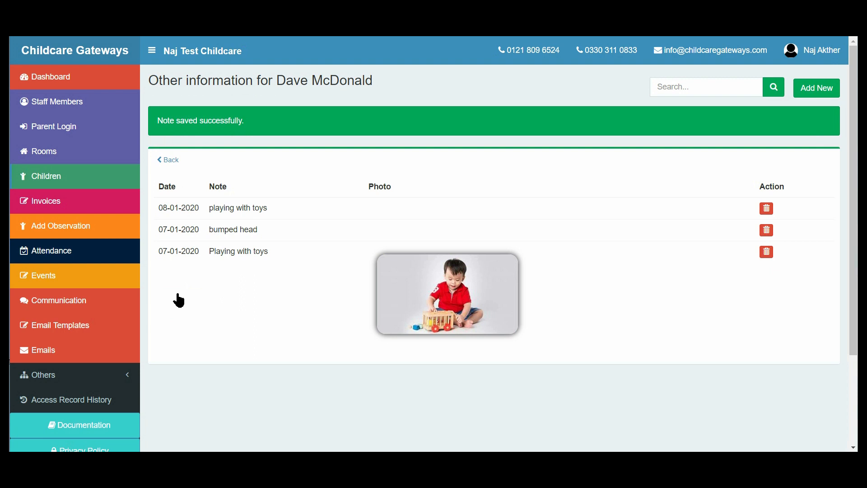
Step: Return to the child's daily report to check Other information, and open the full meal details records
click(174, 165)
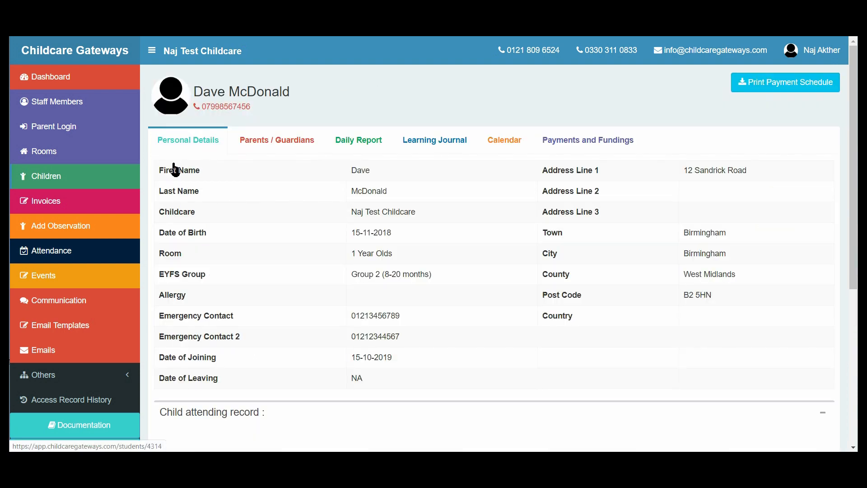
click(357, 141)
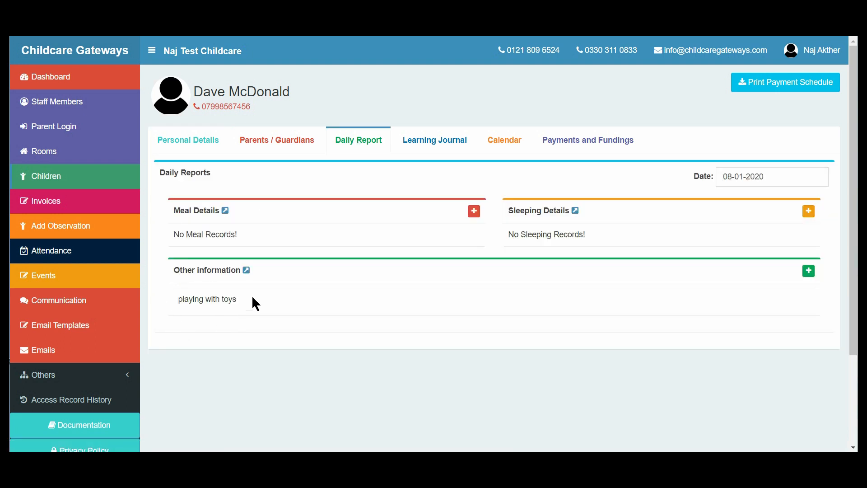
click(225, 211)
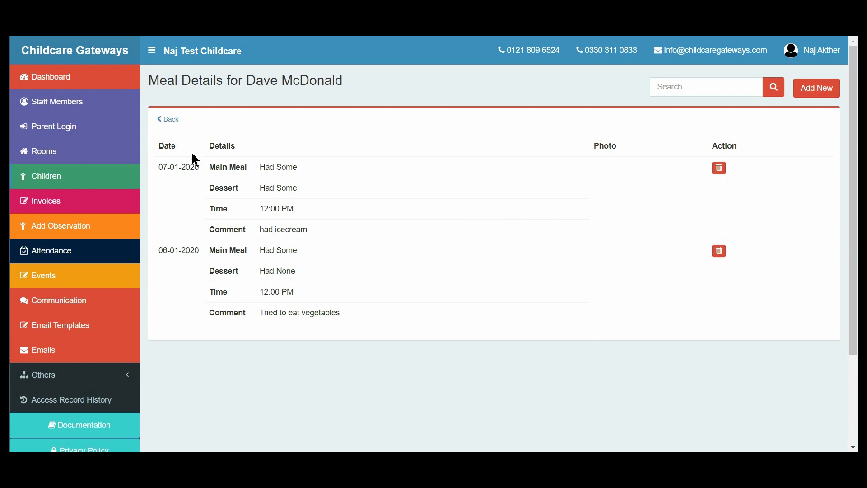
Step: Leave the meal details and open the full learning journal from the same child's profile
click(178, 121)
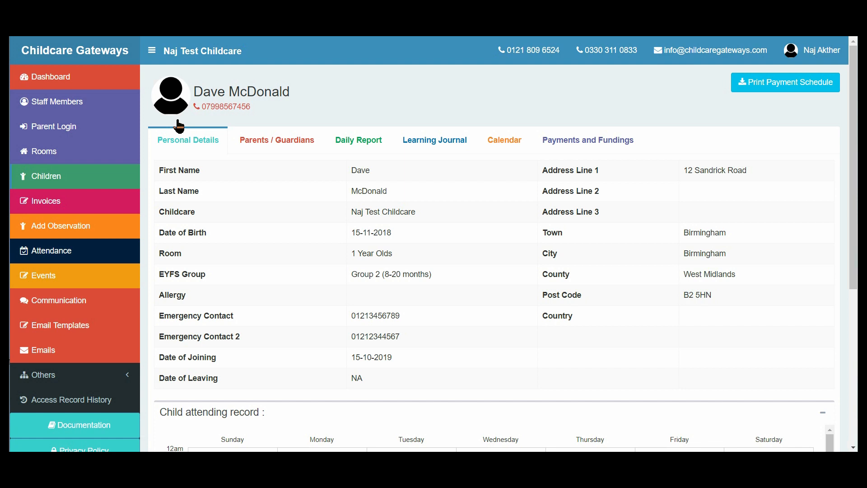
click(438, 140)
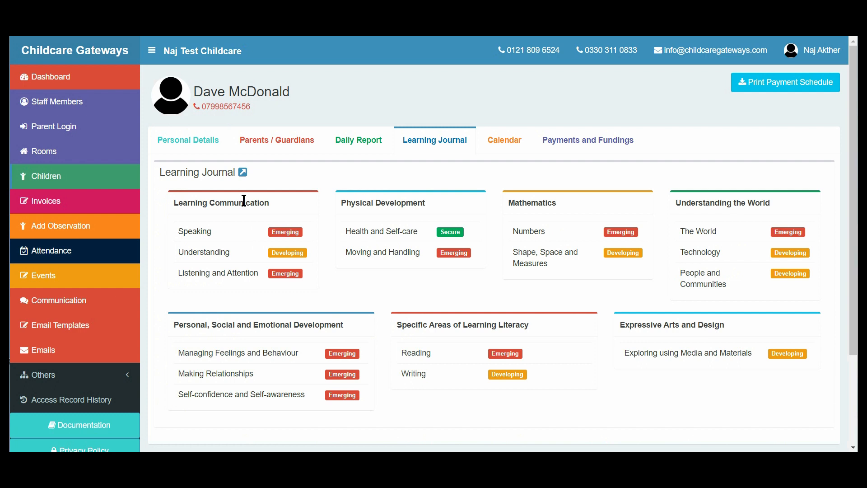
click(243, 175)
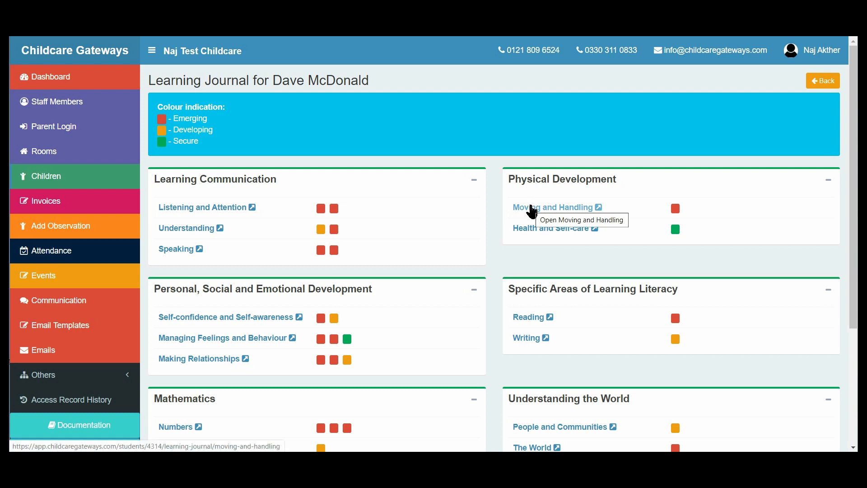
Step: Add a Moving and Handling entry with level Emerging, EYFS category "10 - When sitting, can lean forward to pick up small toys." and comment "testing", then save it
click(532, 209)
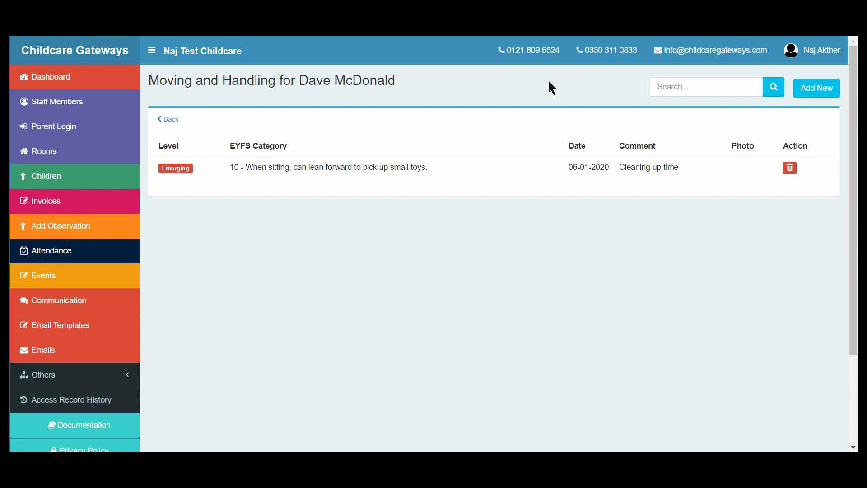
click(810, 96)
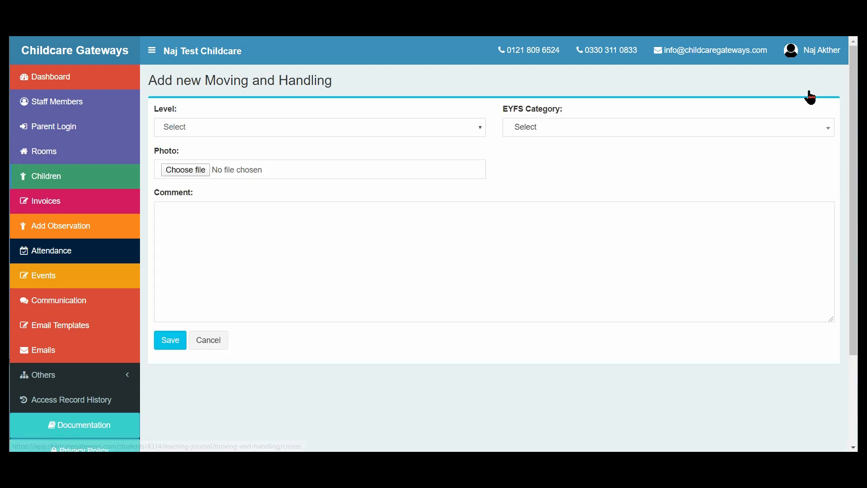
click(479, 131)
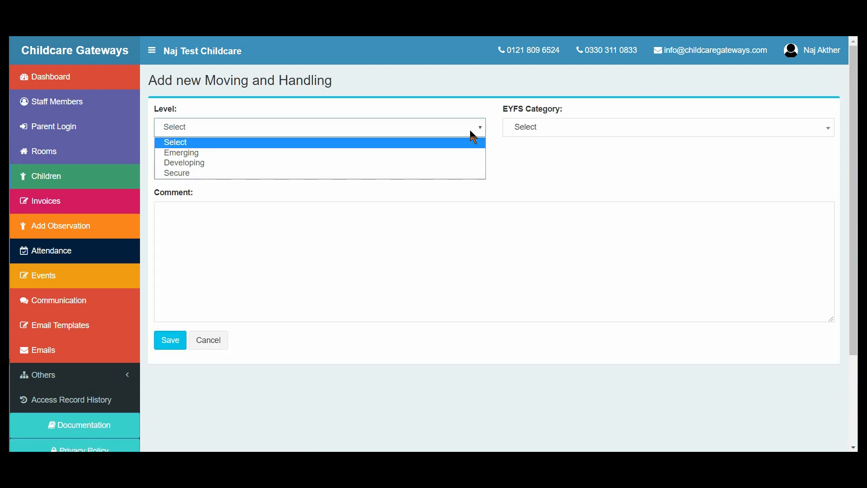
click(414, 152)
click(527, 129)
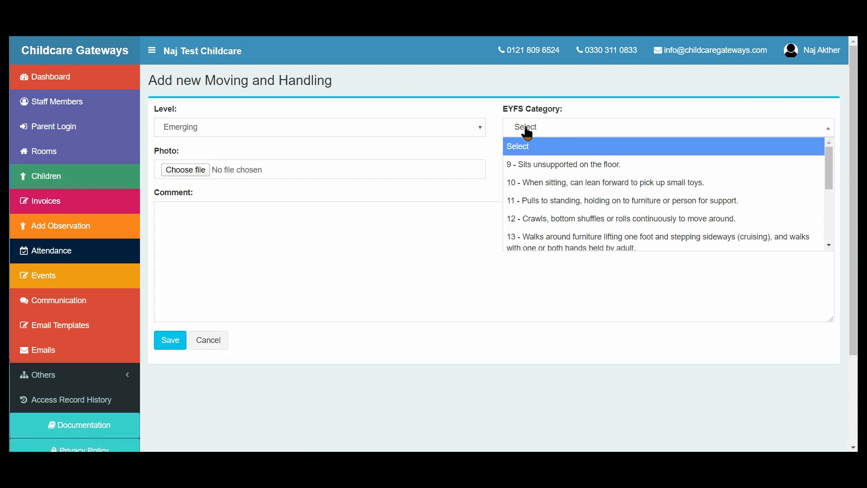
click(526, 183)
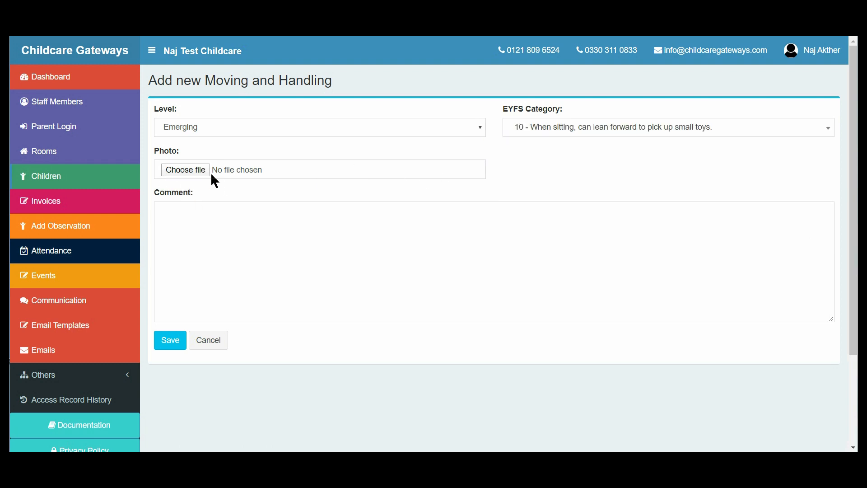
click(200, 230)
text(testing)
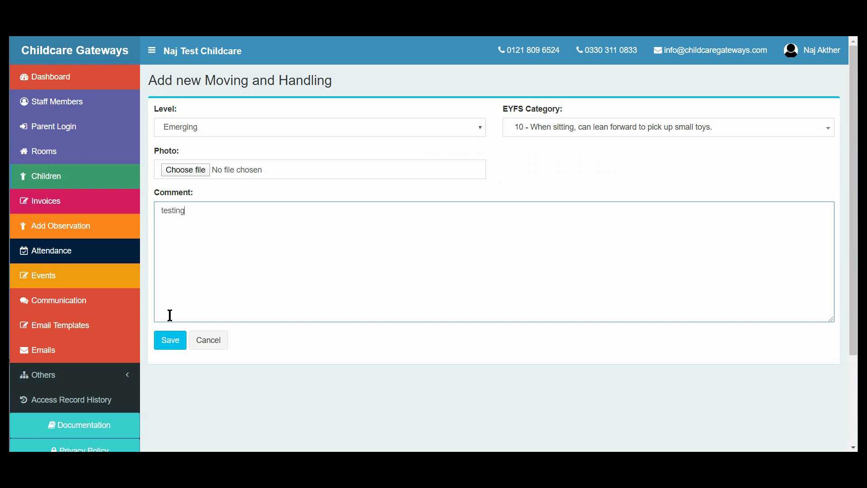
click(170, 340)
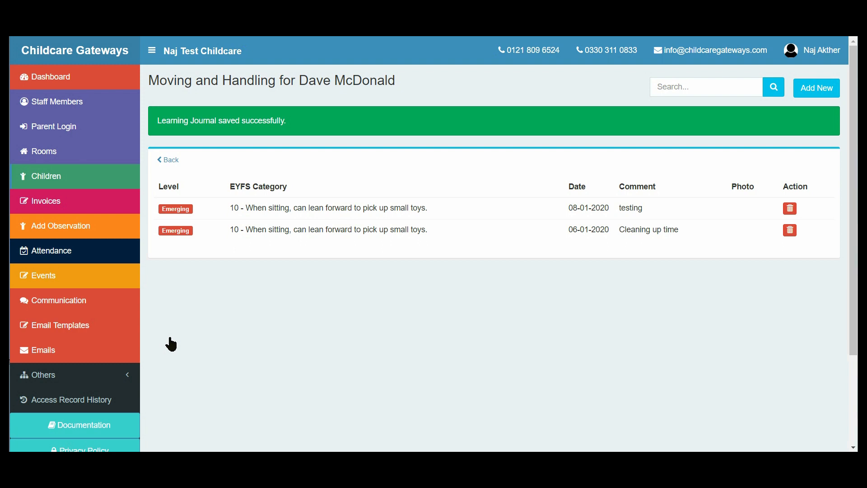
Step: Return to the child's learning journal overview and view the description behind The World's level marker under Understanding the World
click(170, 161)
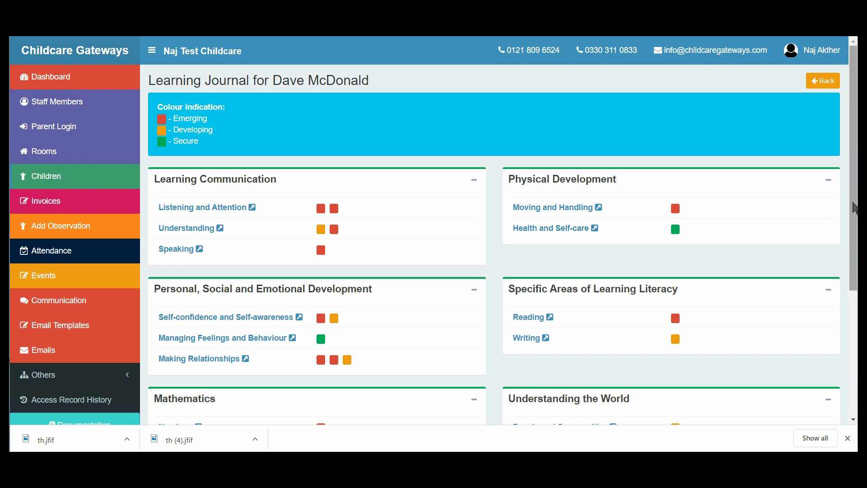
scroll(855, 275, down, 3)
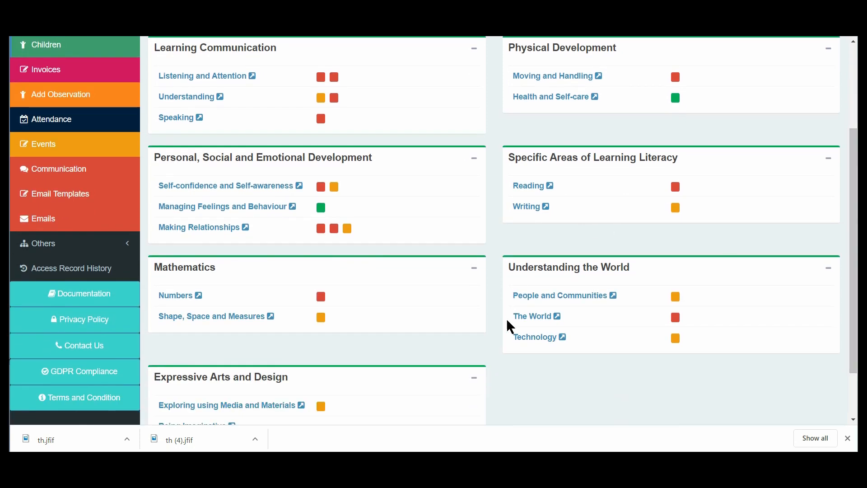
mouse_move(678, 321)
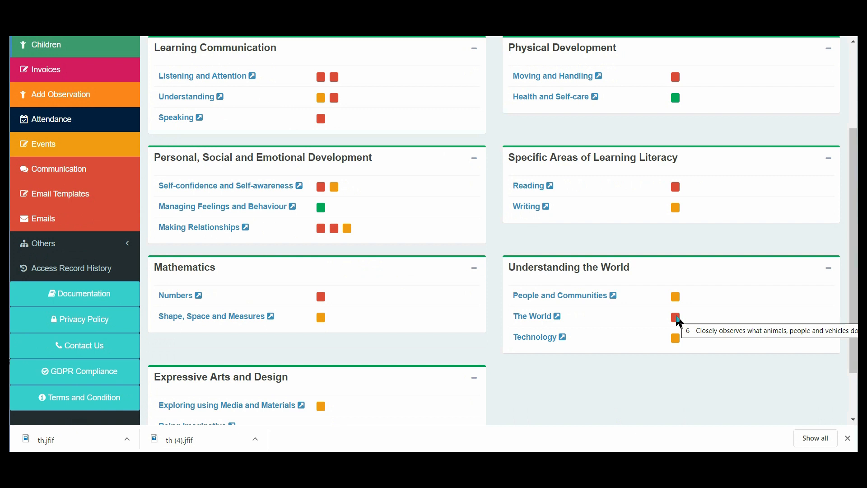
drag(852, 294, 856, 225)
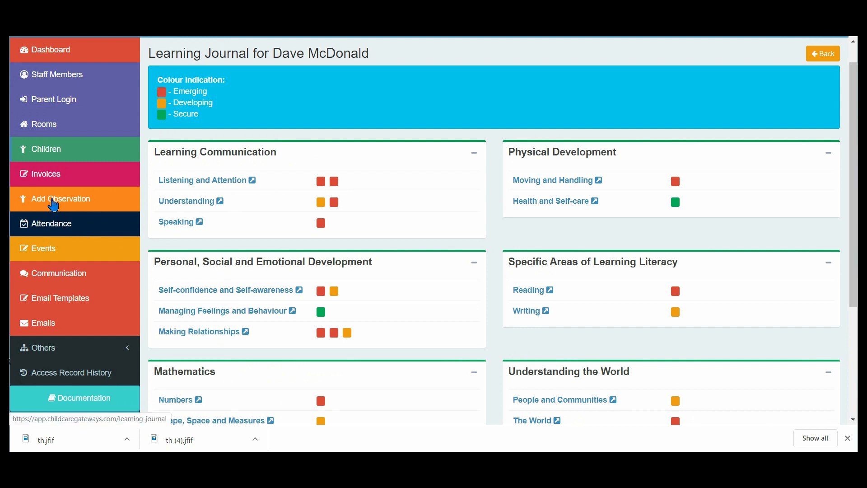
Step: Start a new observation and select the second and fourth listed children as its students
click(54, 201)
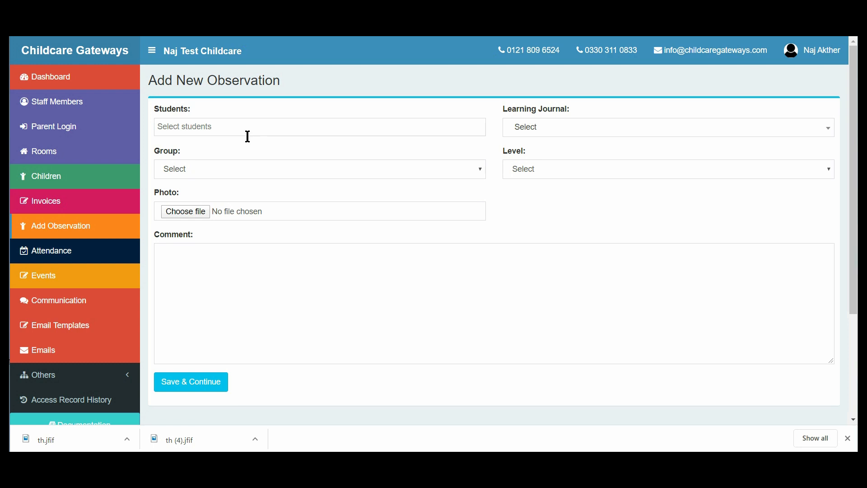
click(316, 127)
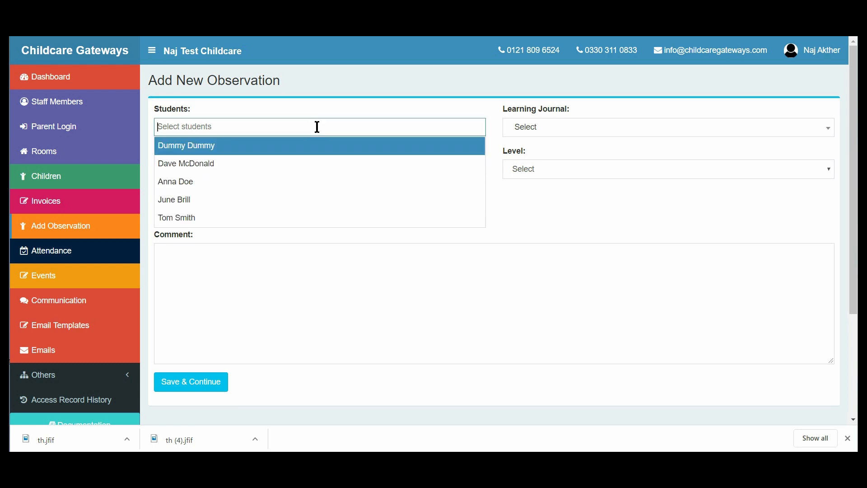
click(286, 167)
click(311, 129)
click(299, 203)
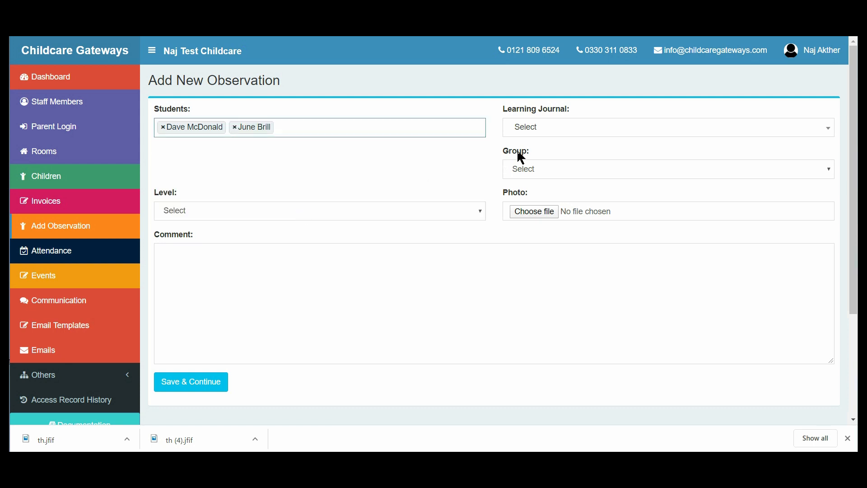
Step: Set the observation's learning journal to Numbers, its group to Group 4 (22-36 months) and its level to Emerging
click(544, 131)
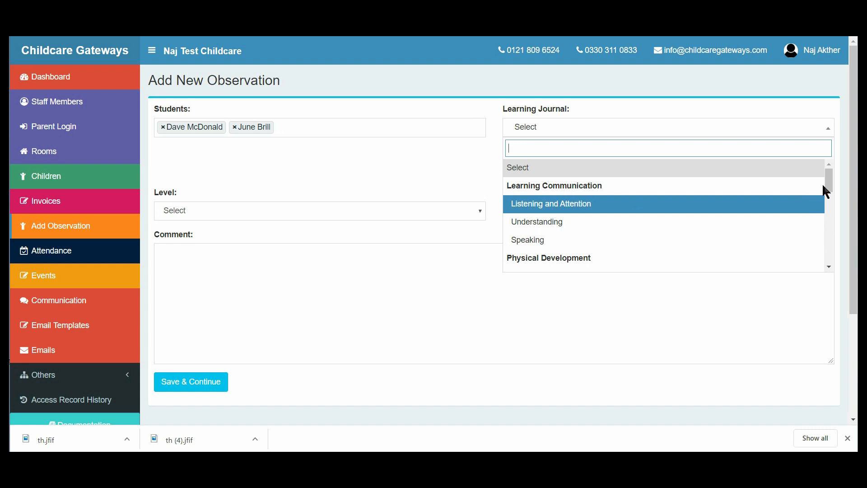
drag(827, 190, 814, 236)
click(545, 204)
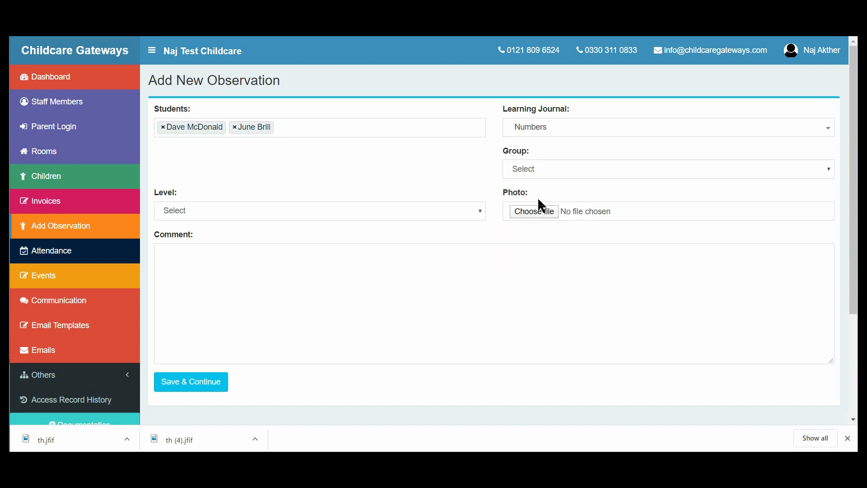
click(529, 170)
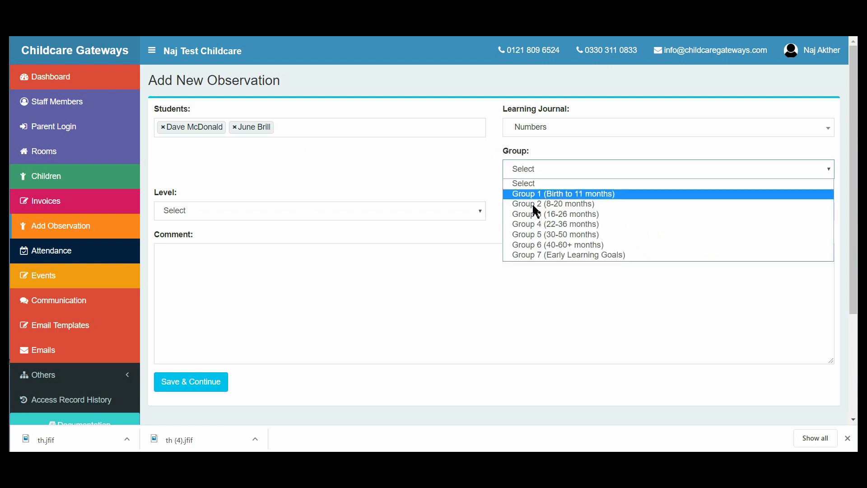
click(534, 224)
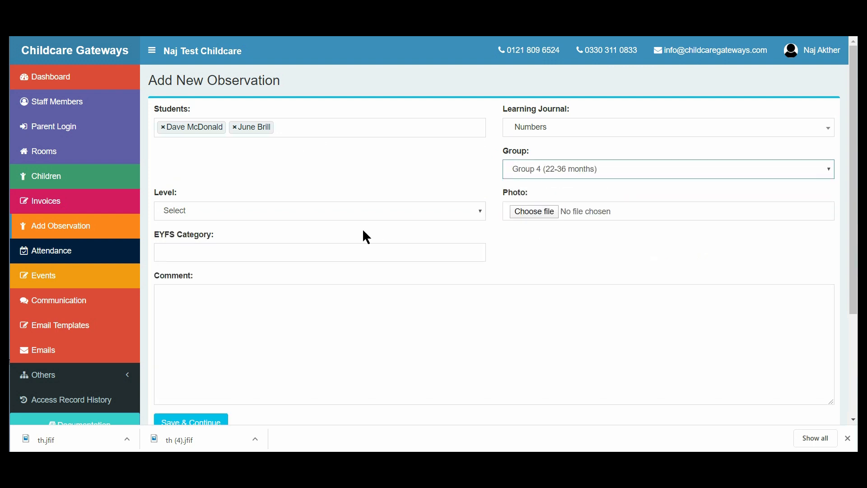
click(363, 216)
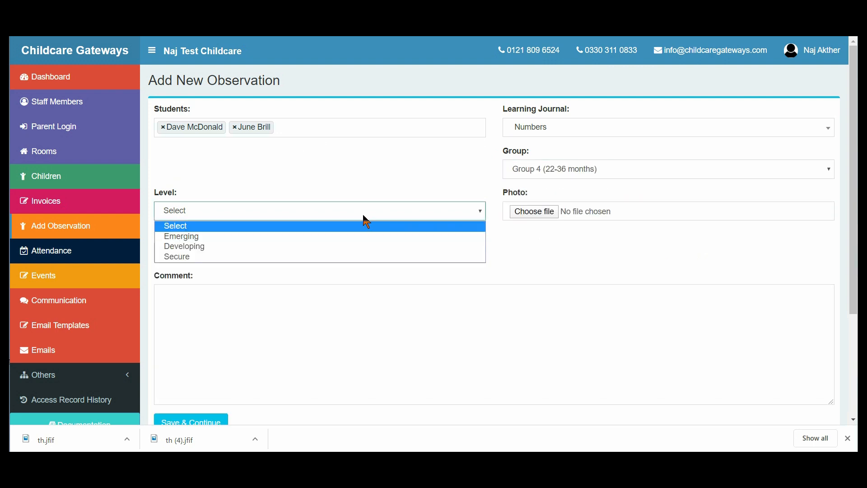
click(333, 237)
Step: Attach the desktop picture th.jfif as the observation's photo
click(550, 213)
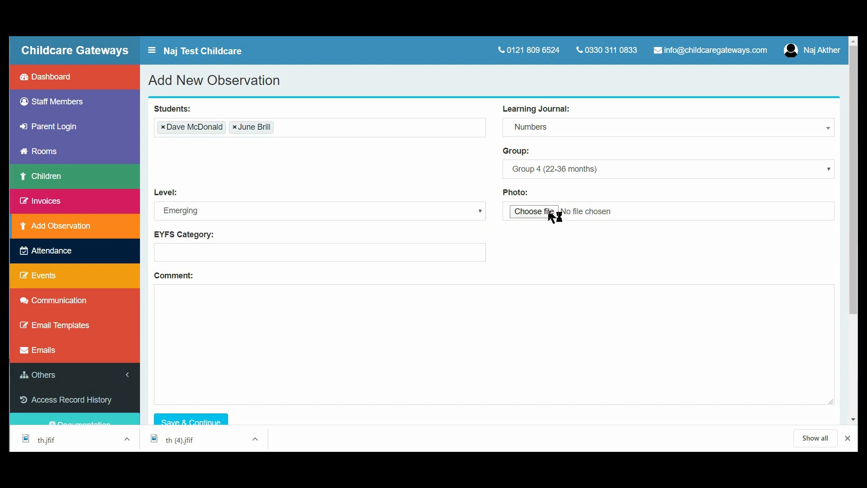
click(284, 167)
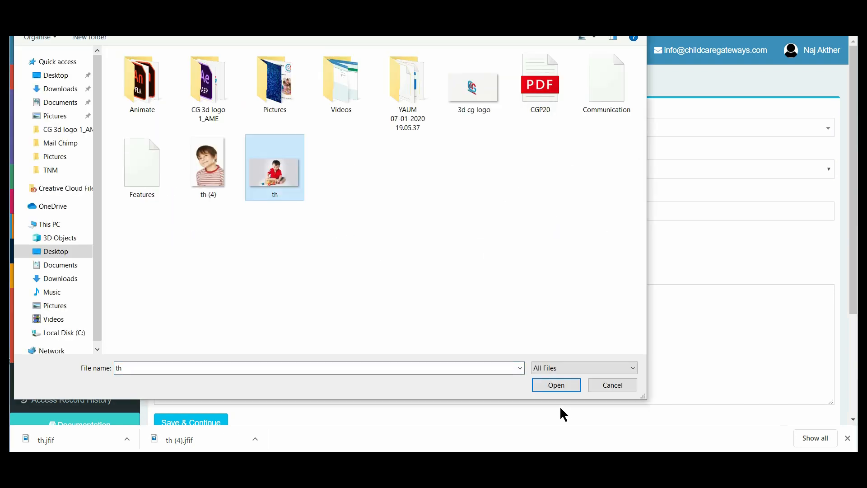
click(558, 389)
Step: Assign EYFS categories "8 - Recites some number names in sequence." and "10 - Begins to make comparisons between quantities." to the observation
click(253, 254)
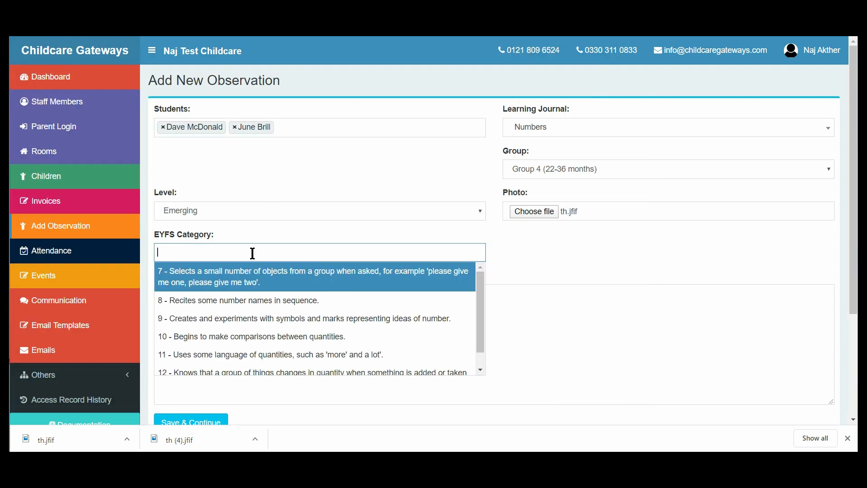
click(247, 304)
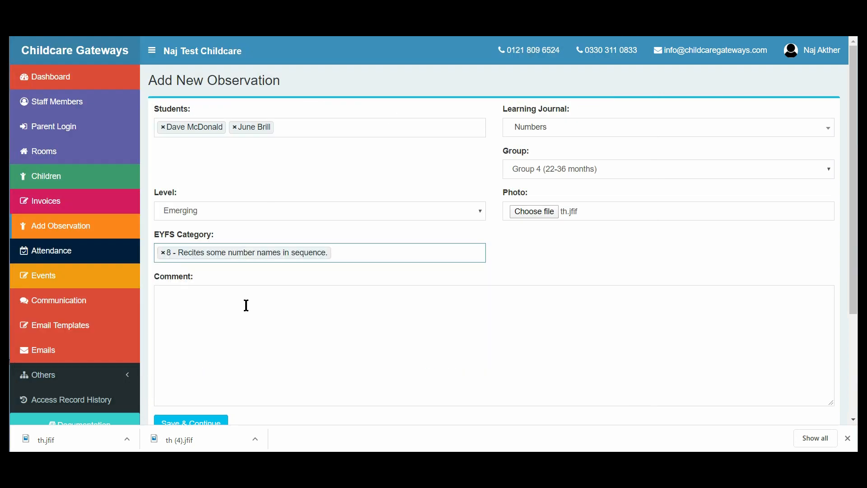
click(352, 255)
click(356, 342)
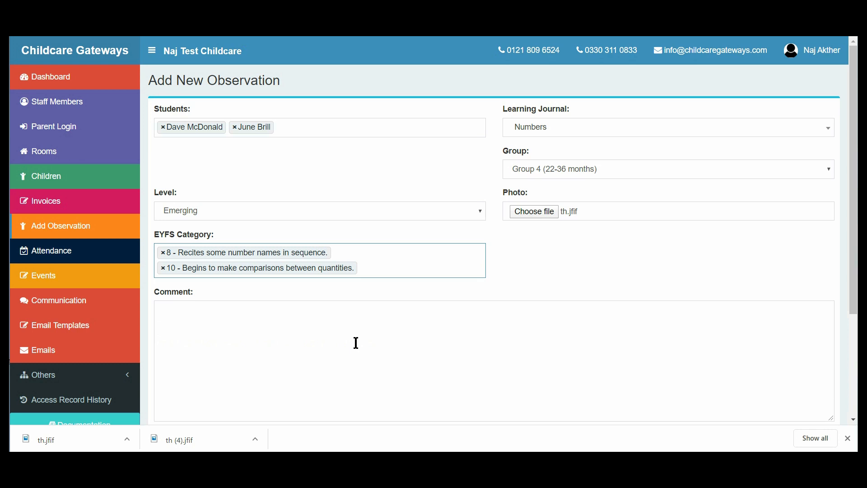
Step: Enter the comment "Testing" for the observation and save it
click(320, 337)
text(Testing)
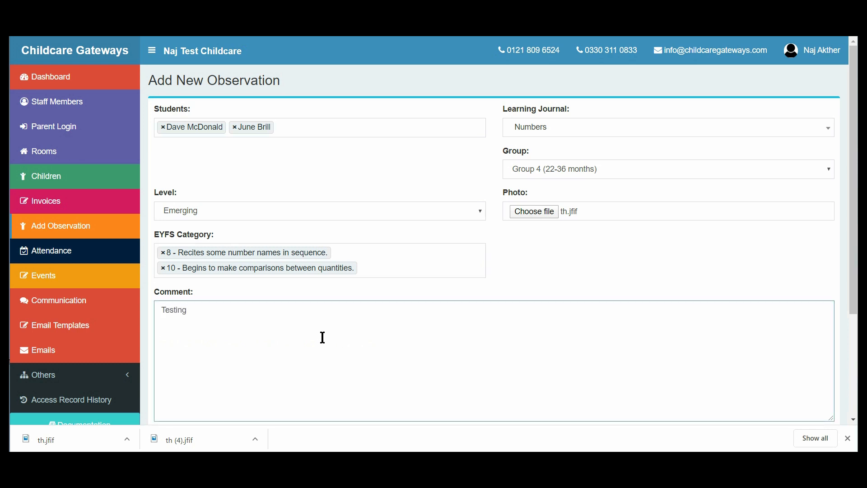
drag(853, 313, 844, 393)
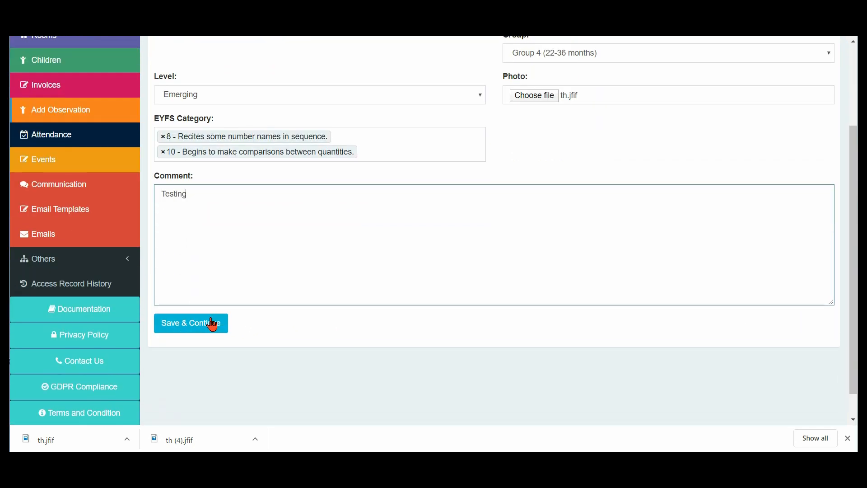
scroll(853, 200, up, 1)
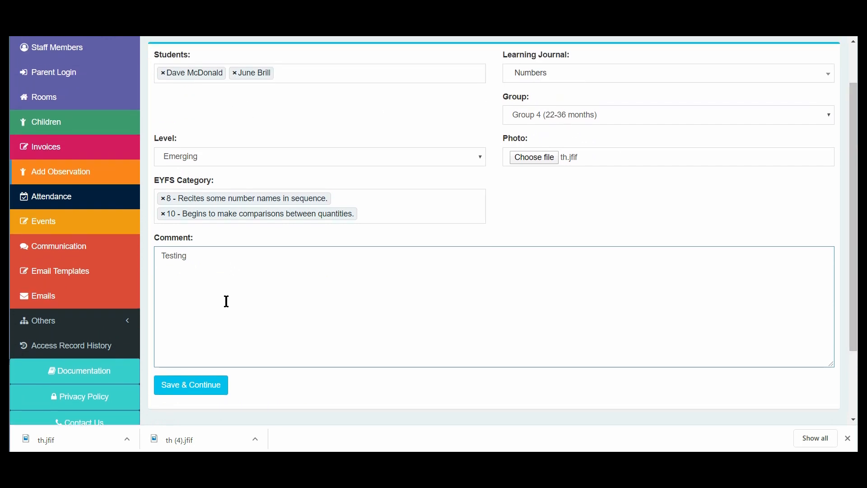
click(197, 392)
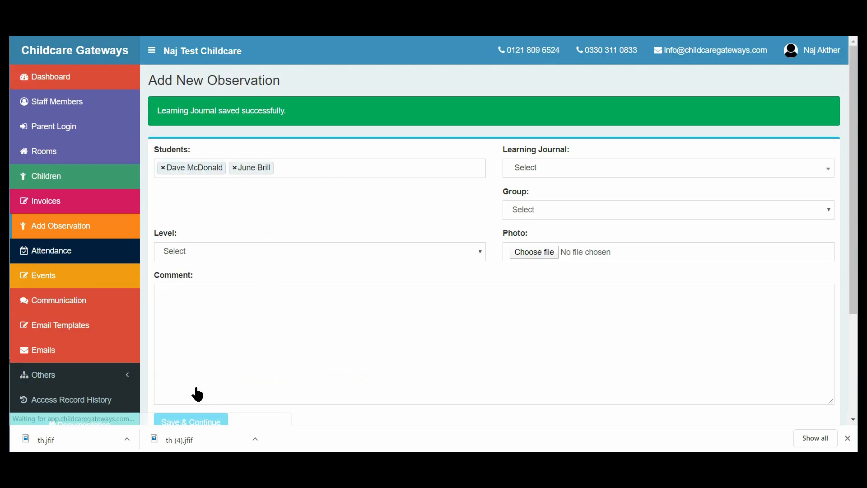
Step: View the Numbers level in the second listed child's learning journal summary, and open that child's full learning journal
click(49, 183)
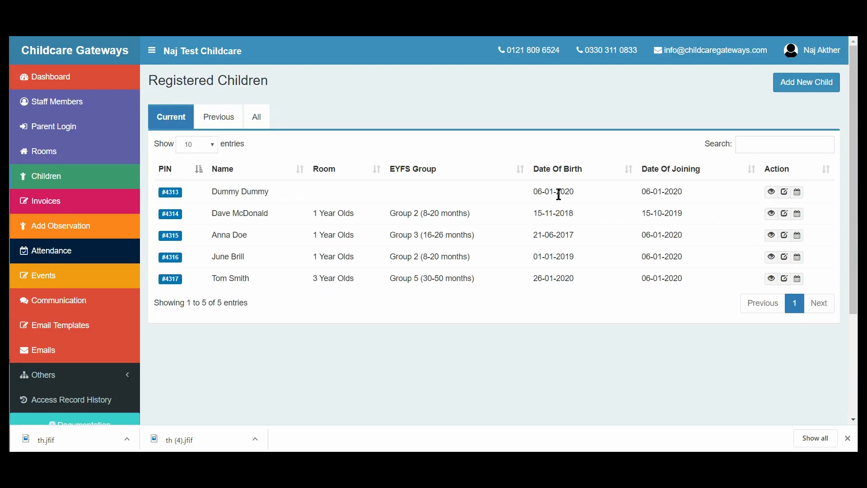
click(771, 214)
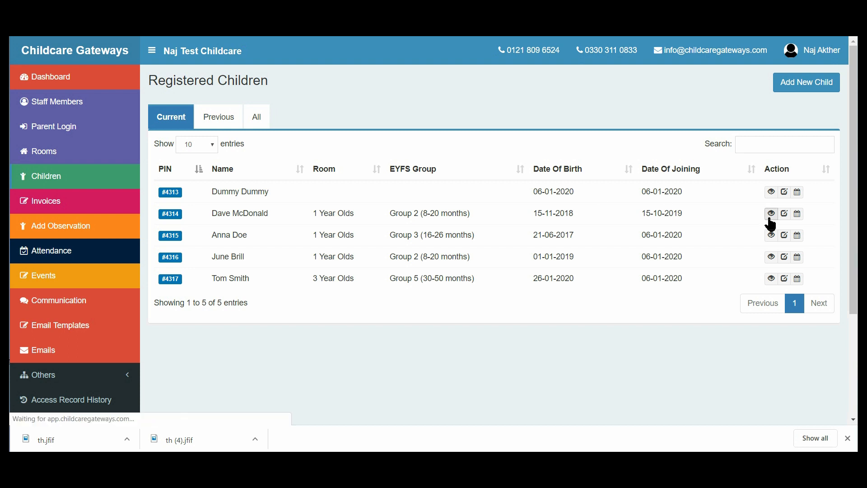
click(444, 143)
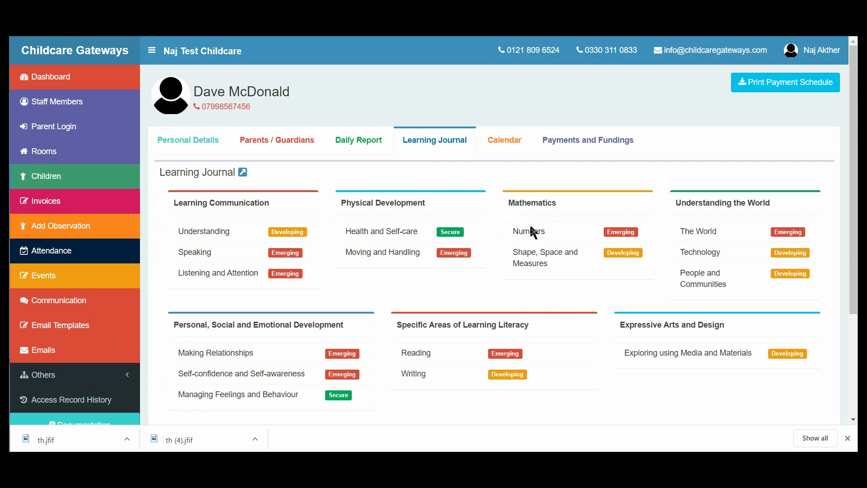
mouse_move(620, 233)
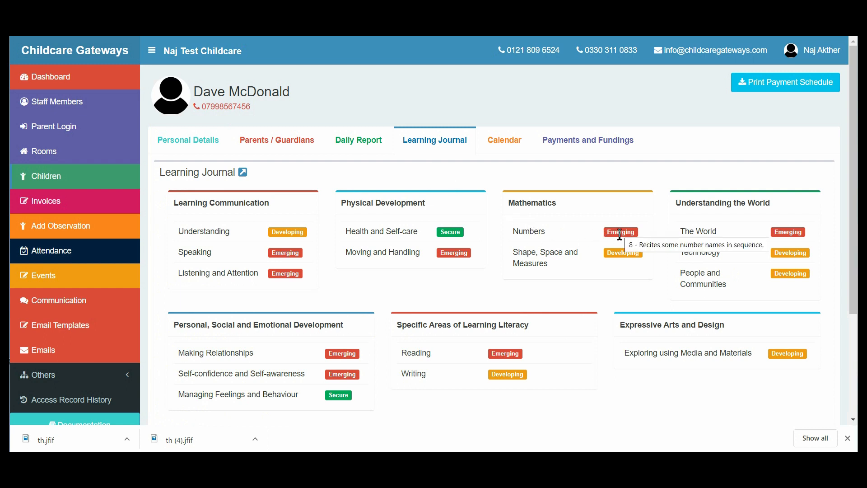
click(243, 174)
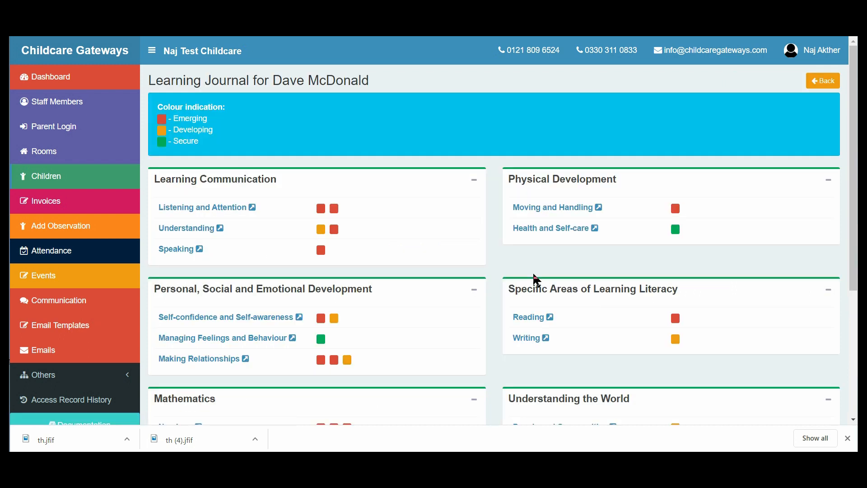
Step: Examine the child's Numbers observations in the learning journal, and view the child's calendar
scroll(434, 230, down, 4)
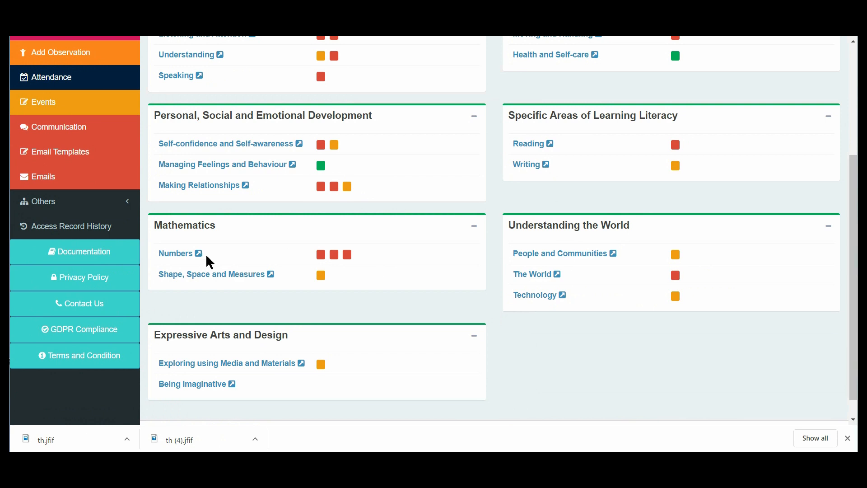
click(185, 255)
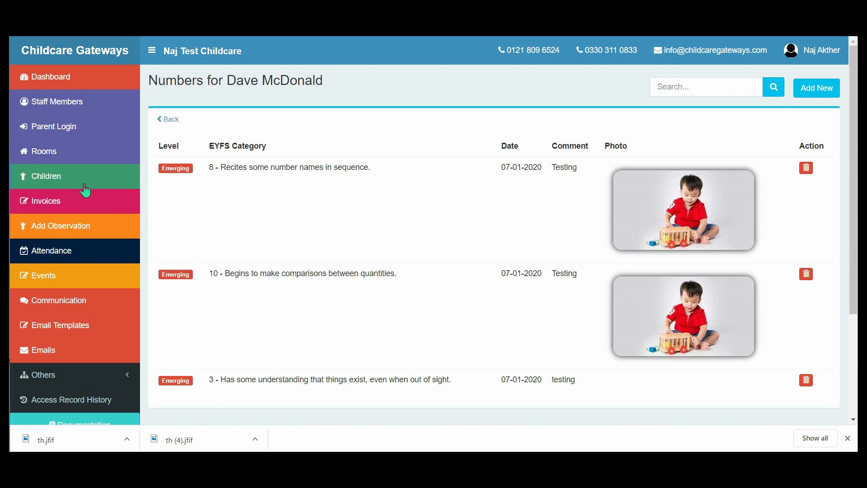
click(170, 120)
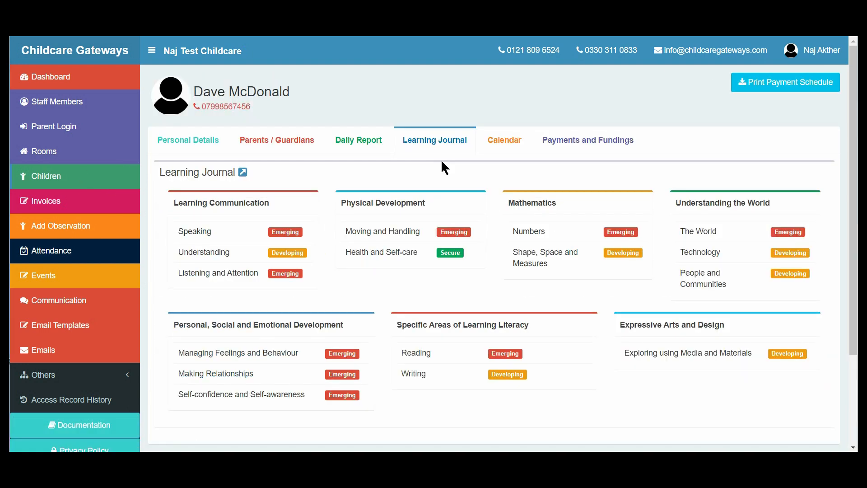
click(495, 141)
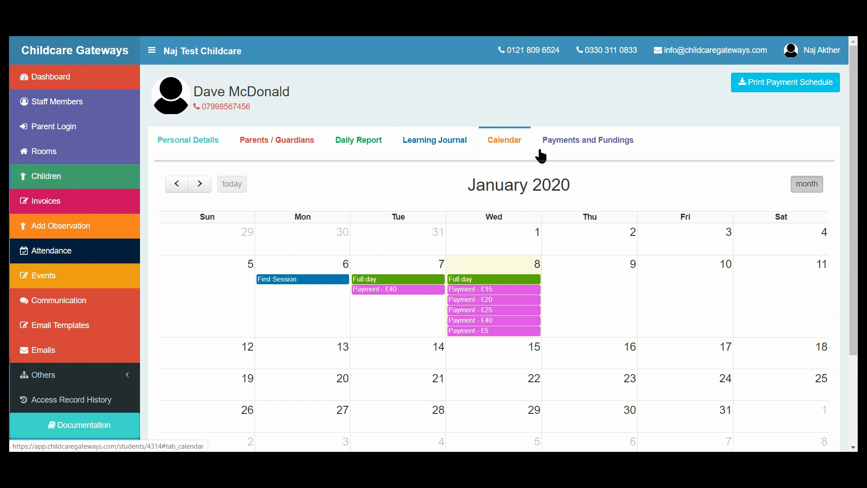
Step: View the child's list of payment details and its blank new payment form, and return to the child's profile without adding a payment
click(563, 147)
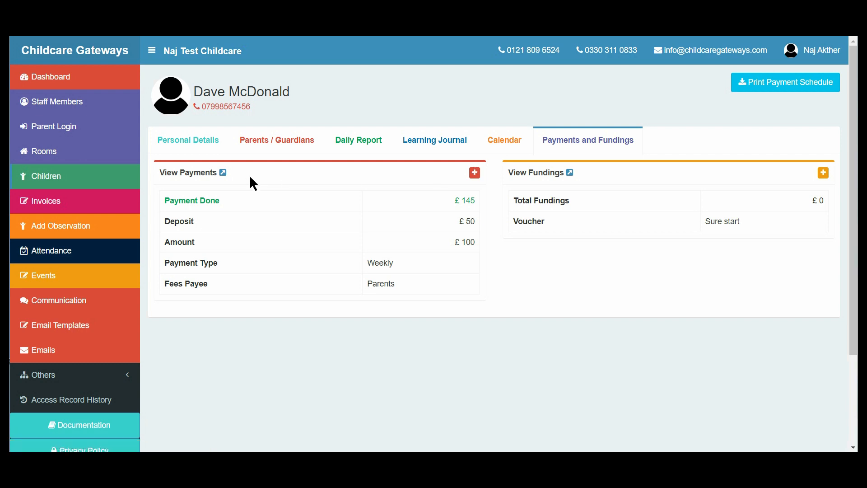
click(224, 173)
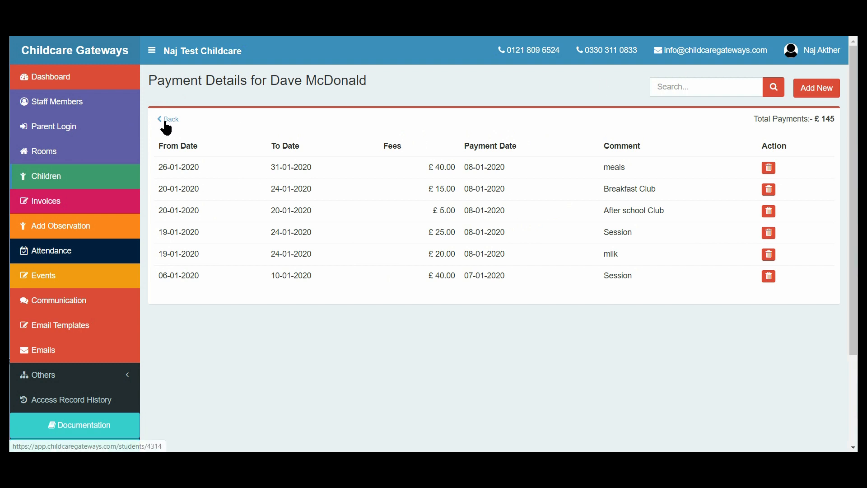
click(801, 97)
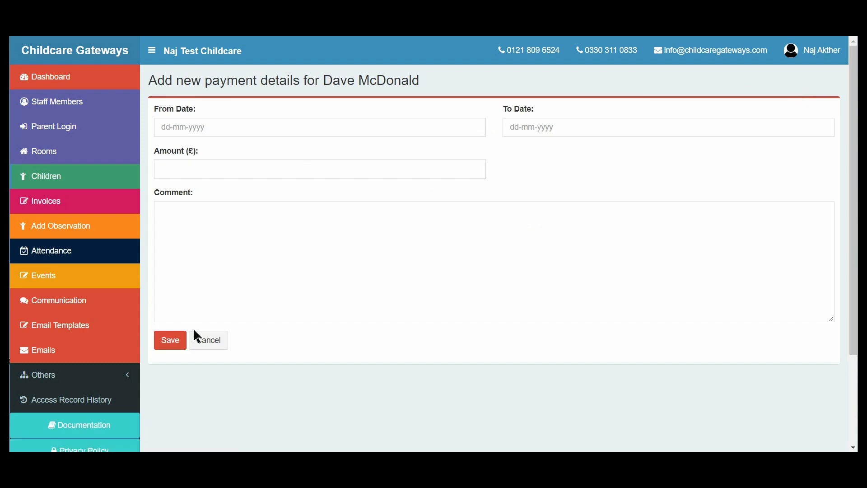
click(202, 341)
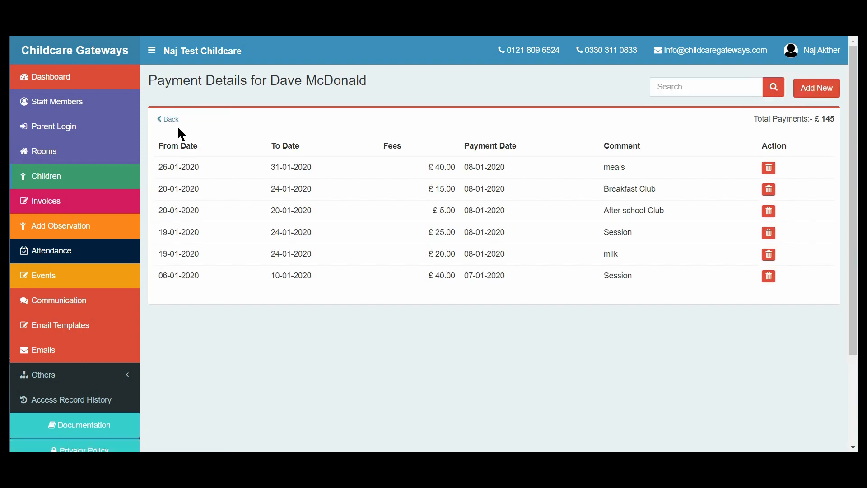
click(174, 121)
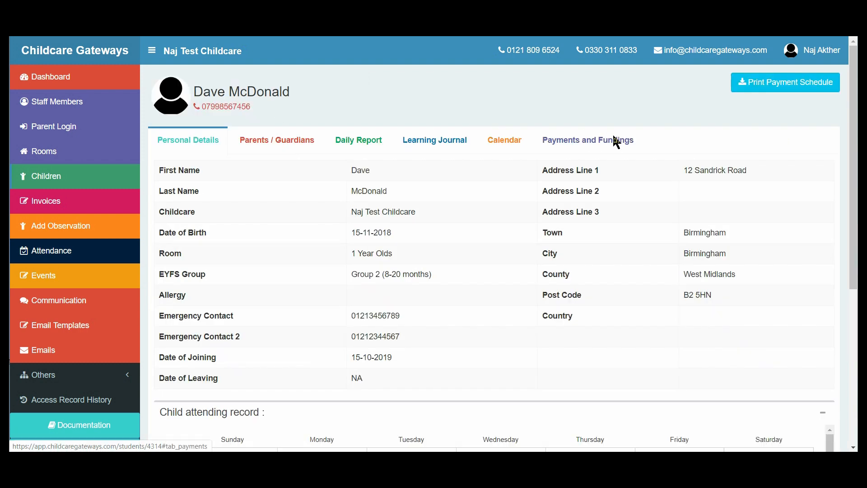
Step: View the child's printable payment schedule from the payments and fundings section, and close it
click(616, 141)
click(772, 84)
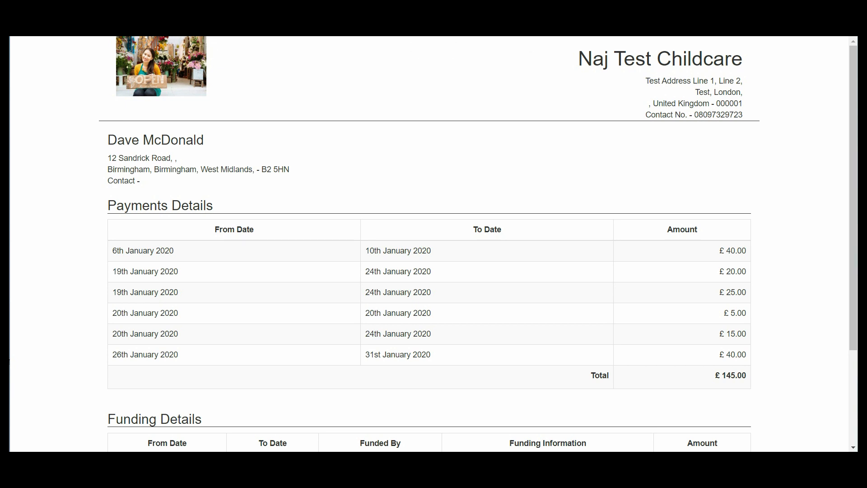
key(ctrl+w)
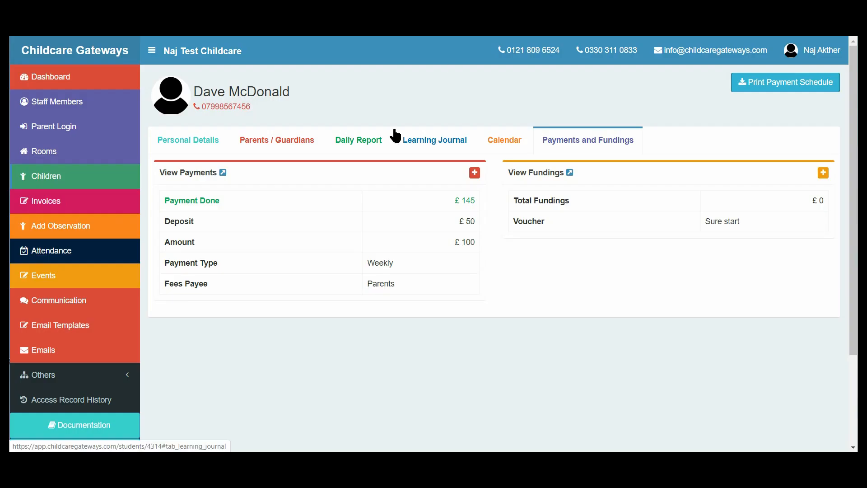
Step: Create a new invoice for the third child in the selection list with an amount of £30
click(64, 210)
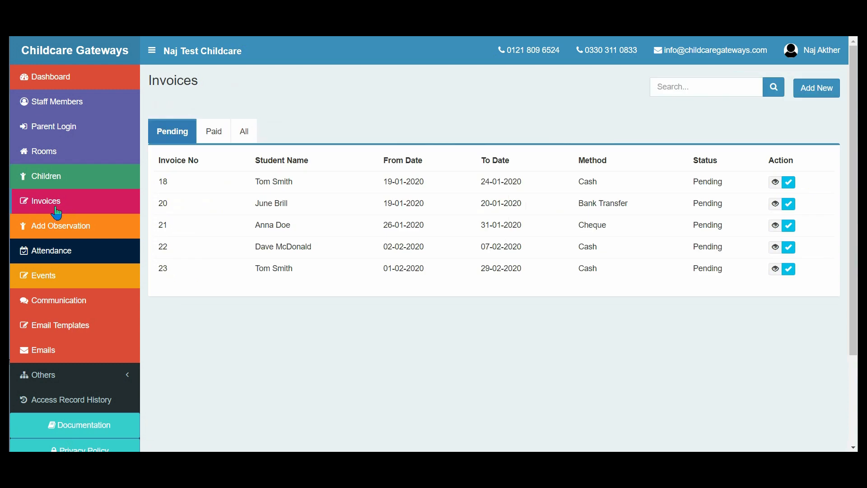
click(822, 91)
click(424, 128)
click(425, 128)
click(425, 129)
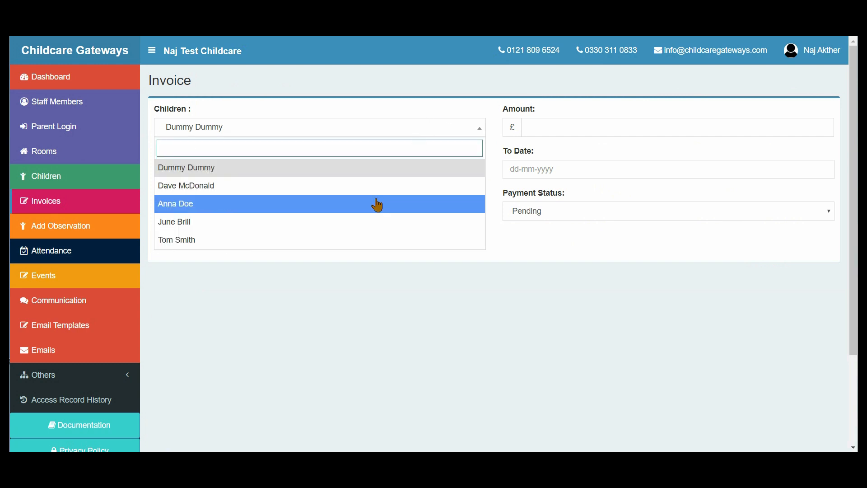
click(378, 203)
click(554, 128)
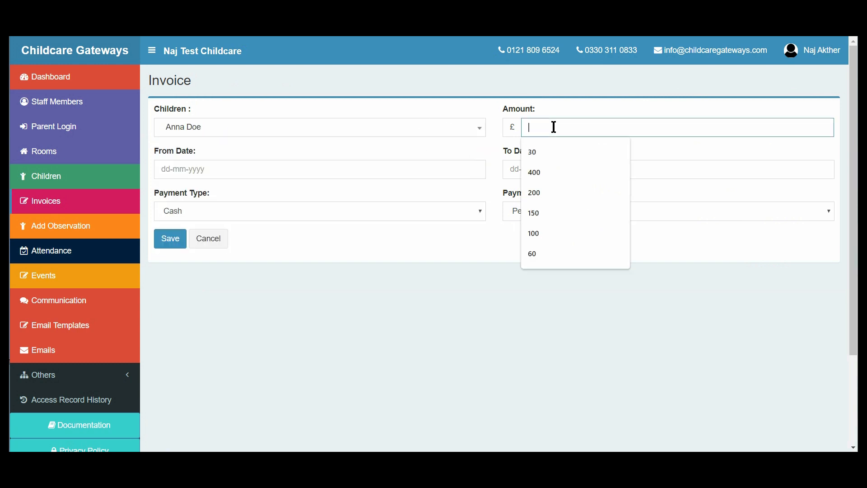
click(543, 154)
Step: Set the invoice's period from 26-01-2020 to 31-01-2020
click(365, 166)
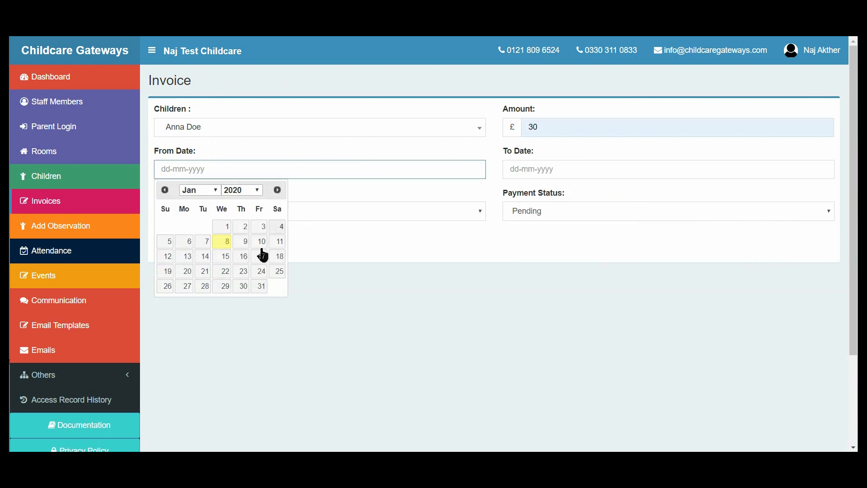
click(167, 287)
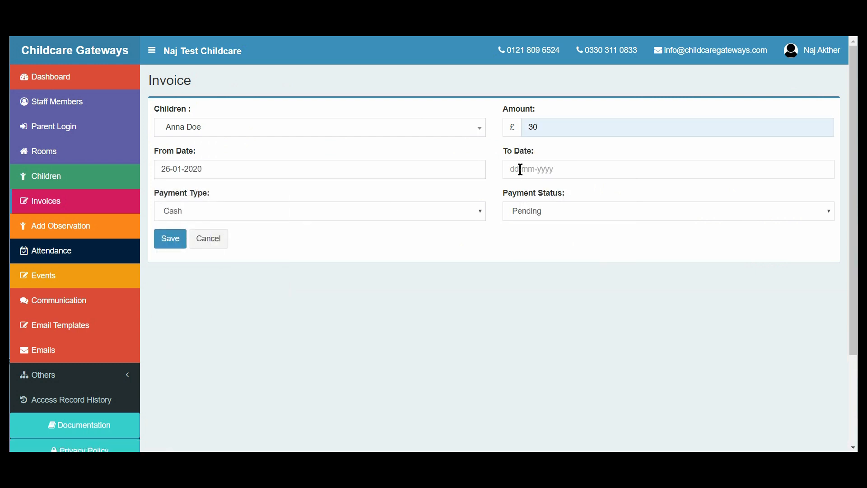
click(519, 169)
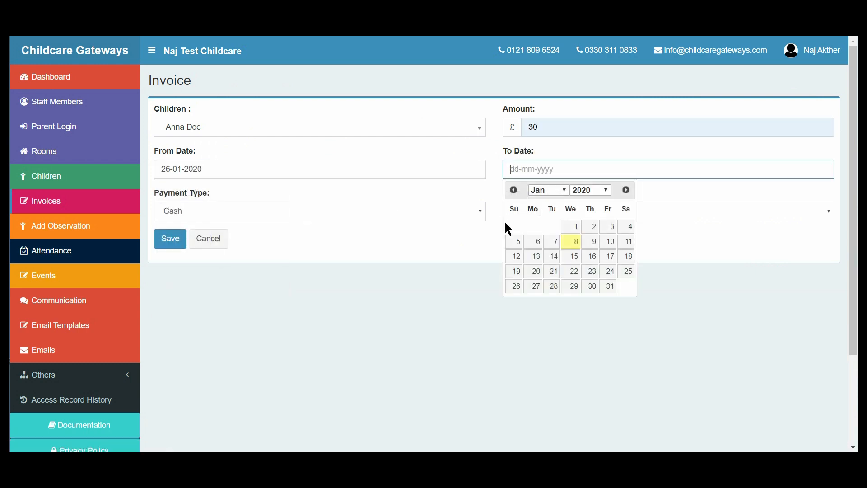
click(608, 286)
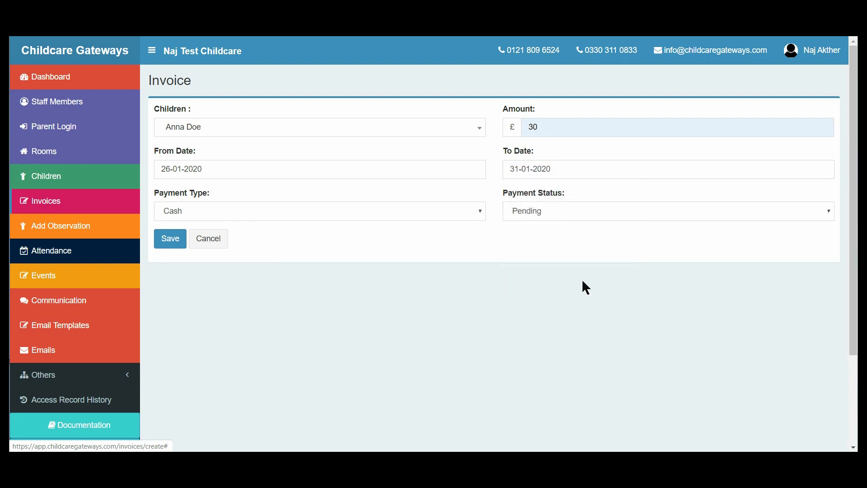
Step: Set the invoice's payment type to Cheque and its payment status to Pending, and save the invoice
click(358, 211)
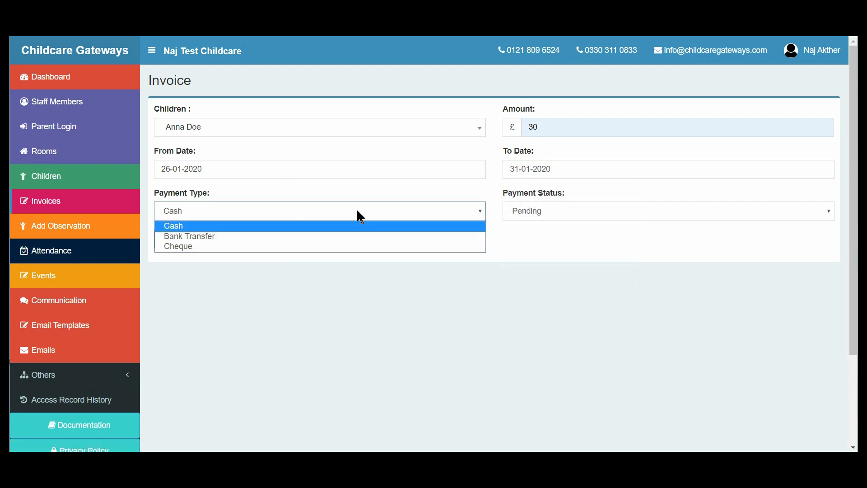
click(332, 247)
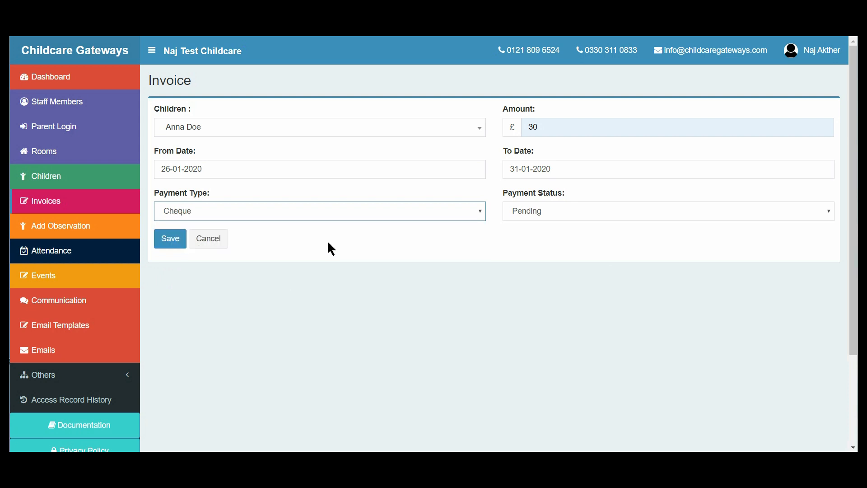
click(556, 212)
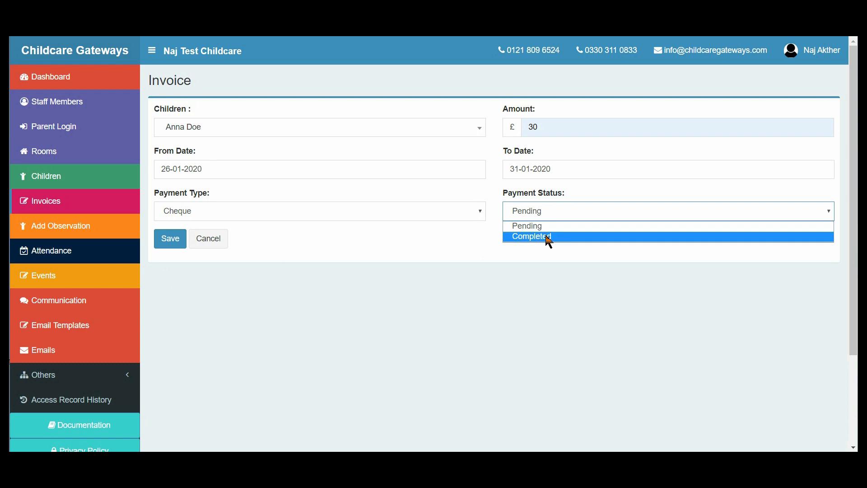
click(545, 229)
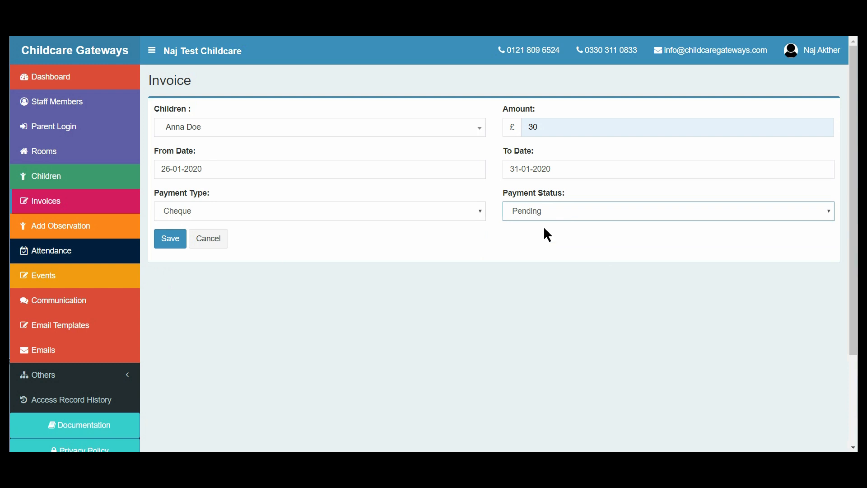
click(166, 244)
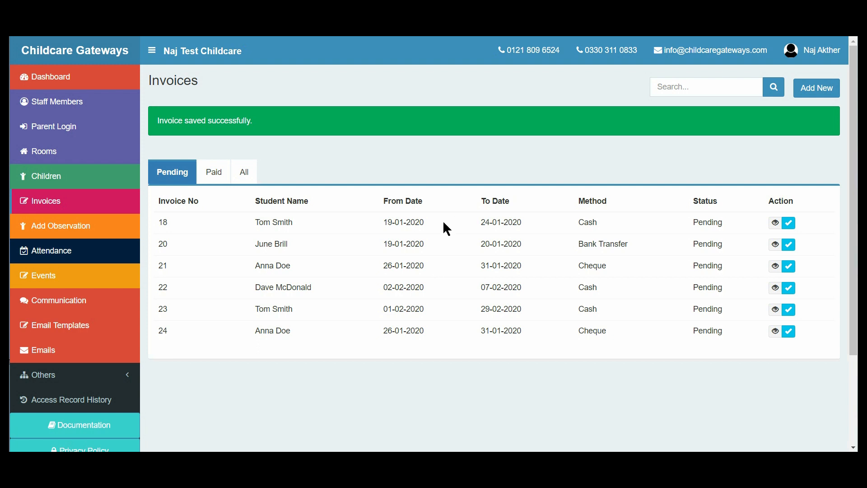
Step: Mark the first pending invoice as completed, and view the paid invoices
click(789, 223)
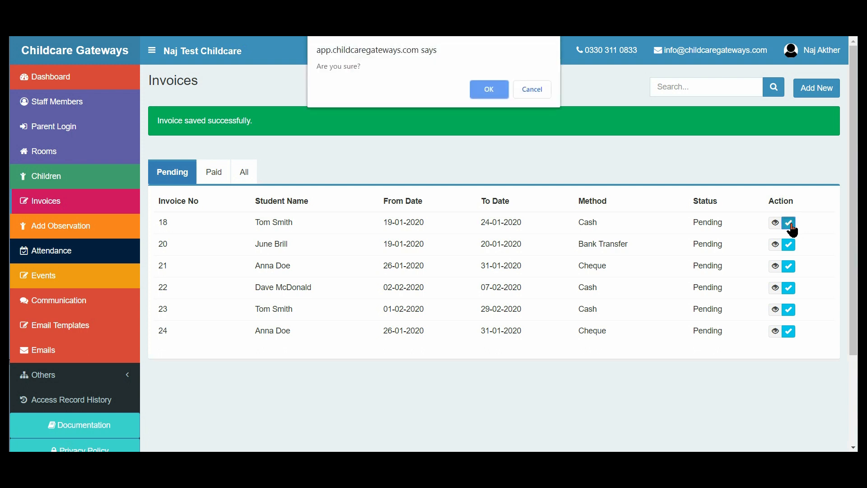
click(498, 89)
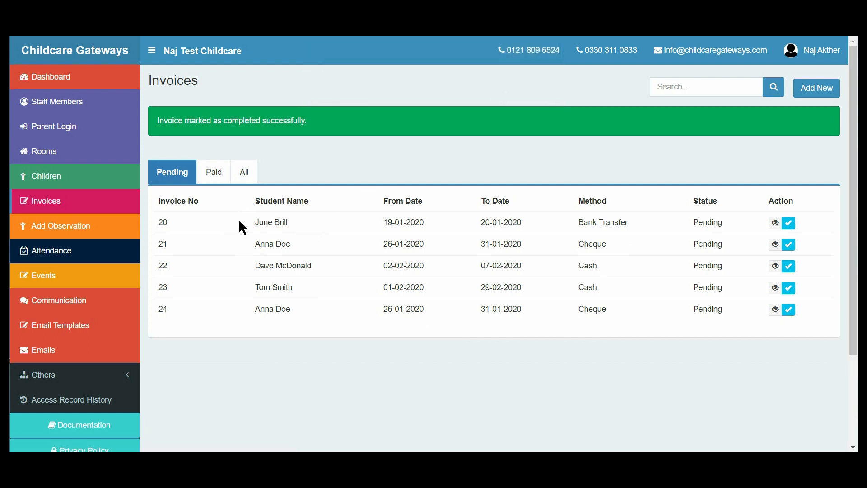
click(214, 179)
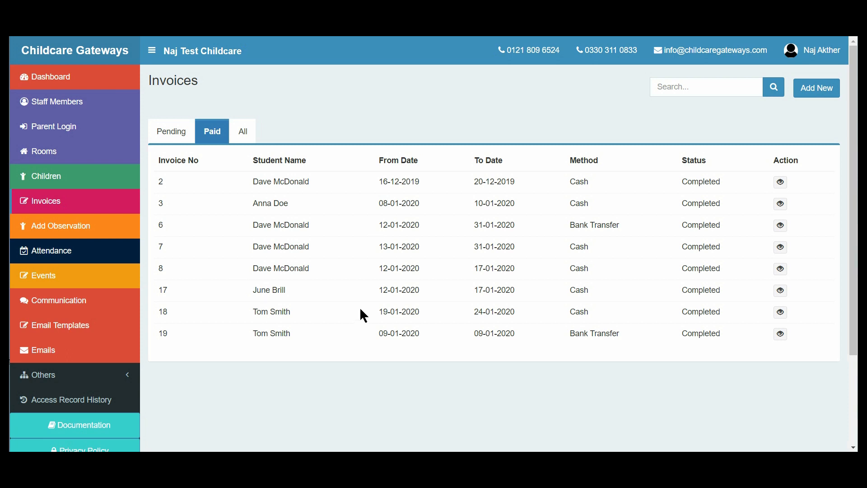
Step: Save First Session attendance on 07-01-2020 for all three children in the 1 Year Olds room
click(52, 252)
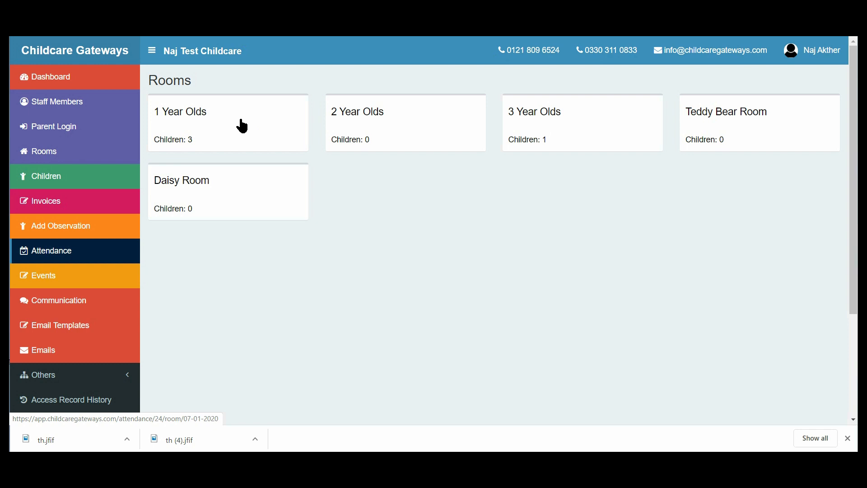
click(242, 126)
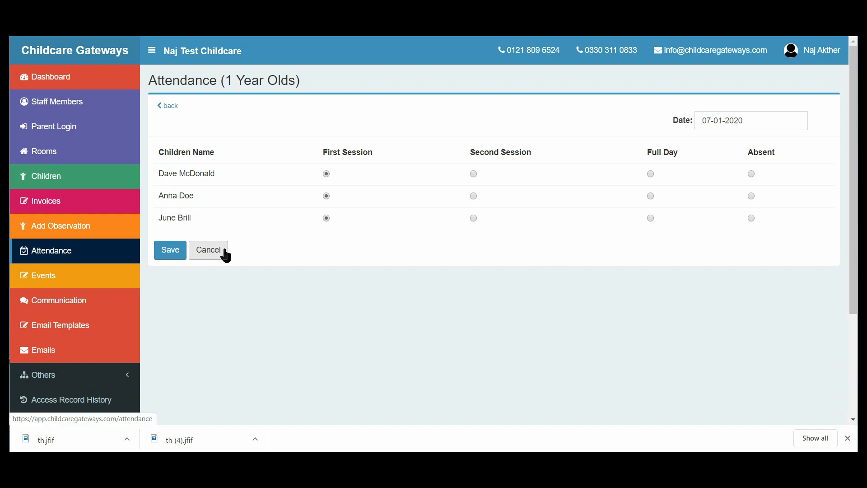
click(179, 255)
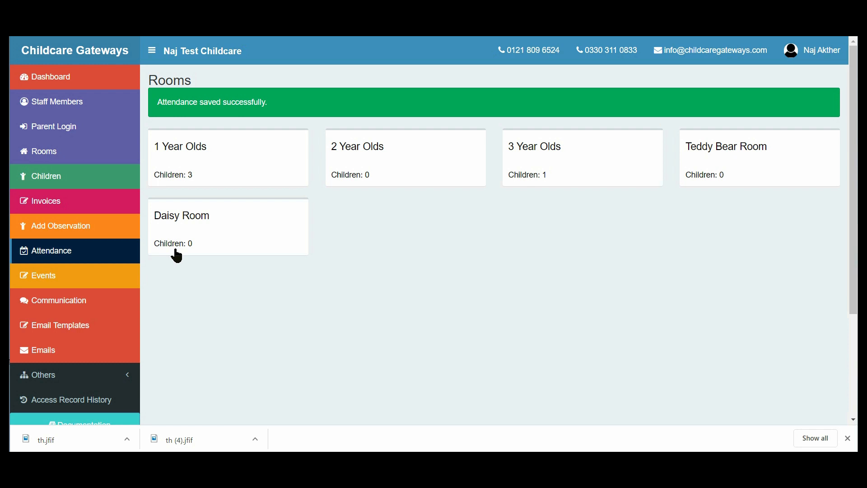
Step: View the Events list and its blank new event form, and leave the form without adding an event
click(95, 278)
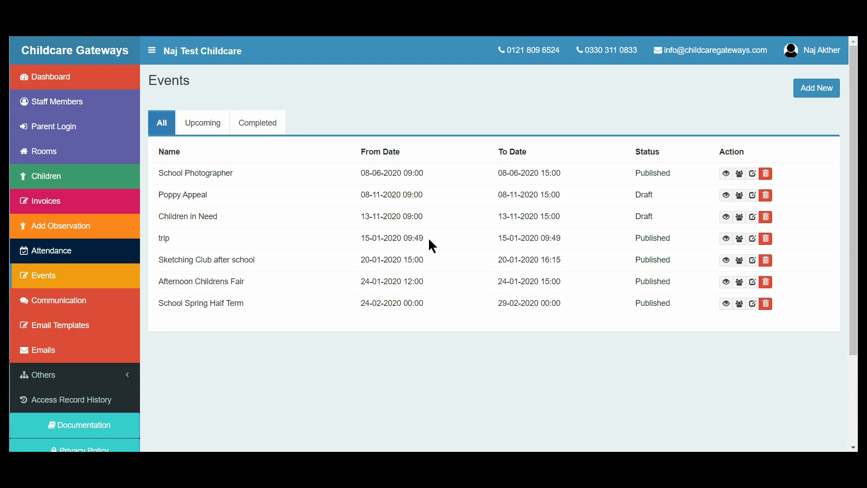
click(816, 96)
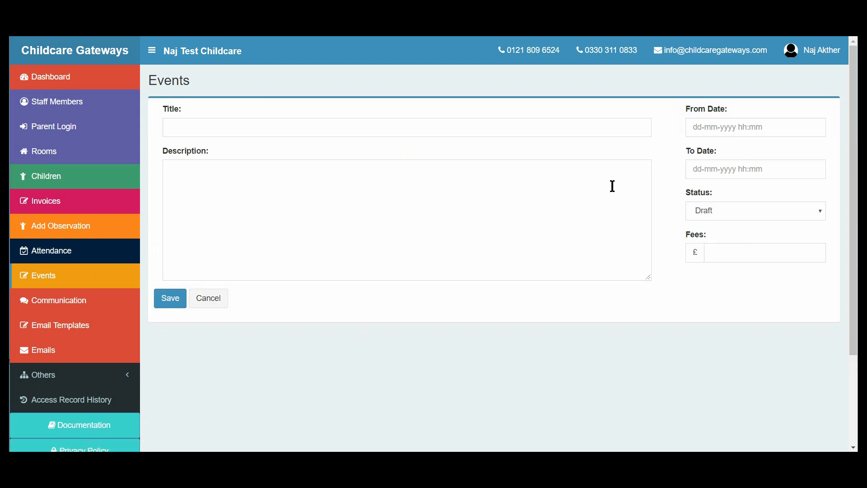
click(219, 302)
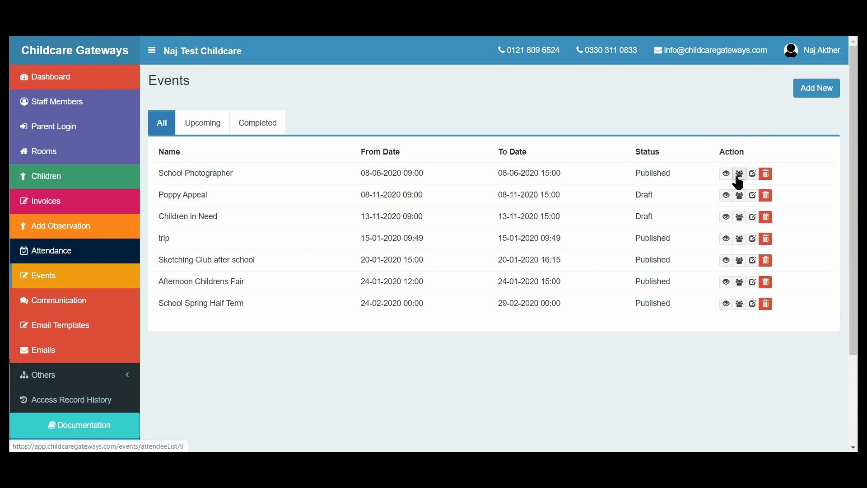
Step: Edit the School Photographer event, choosing Publish as its status, and save it
click(752, 175)
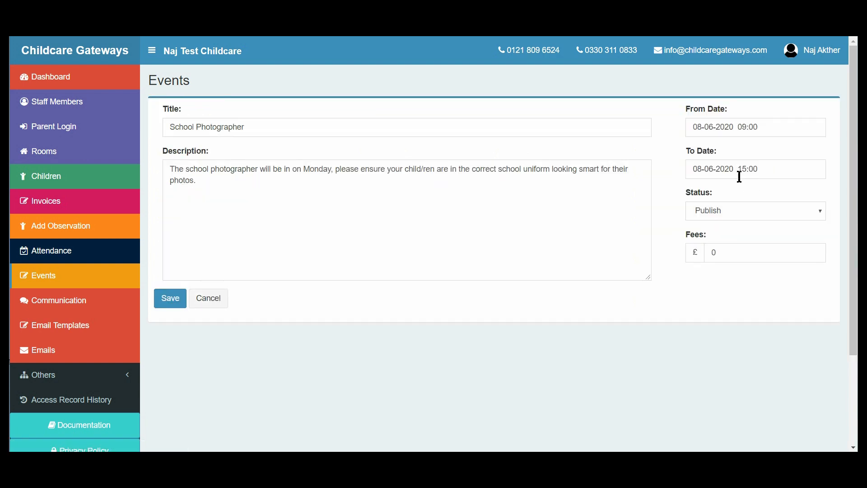
click(741, 211)
click(721, 237)
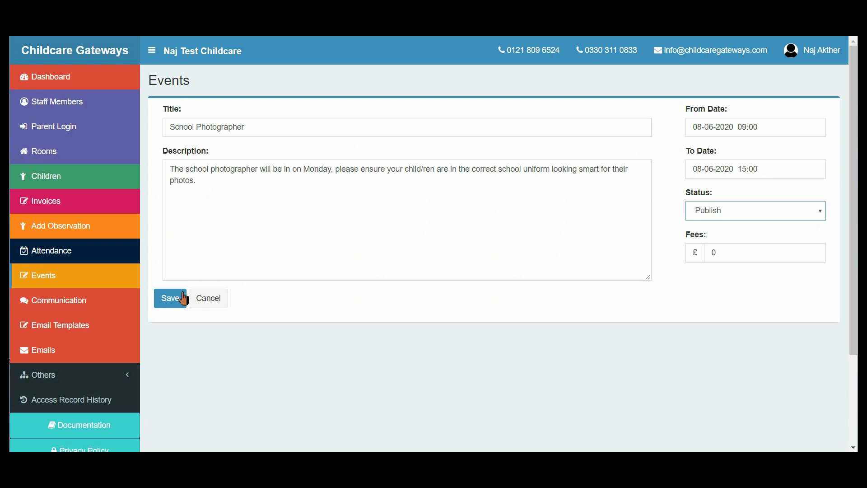
click(170, 299)
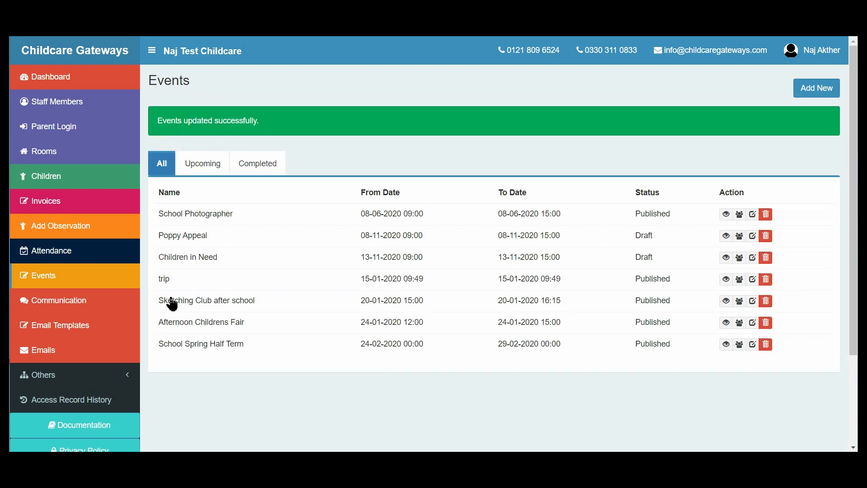
Step: View the School Photographer event's details, and open its attendee list
click(728, 215)
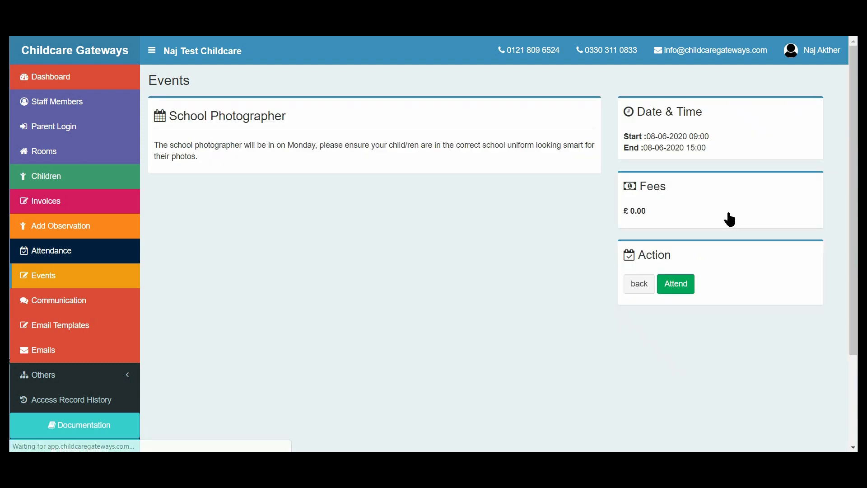
click(639, 286)
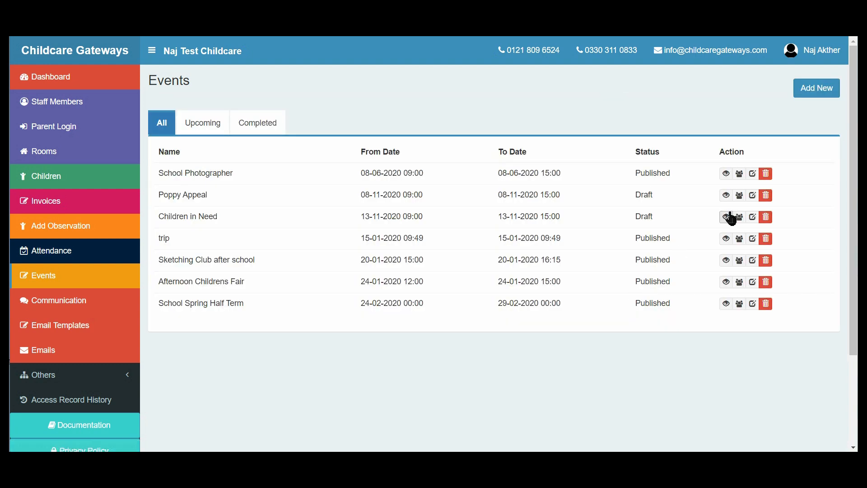
click(741, 177)
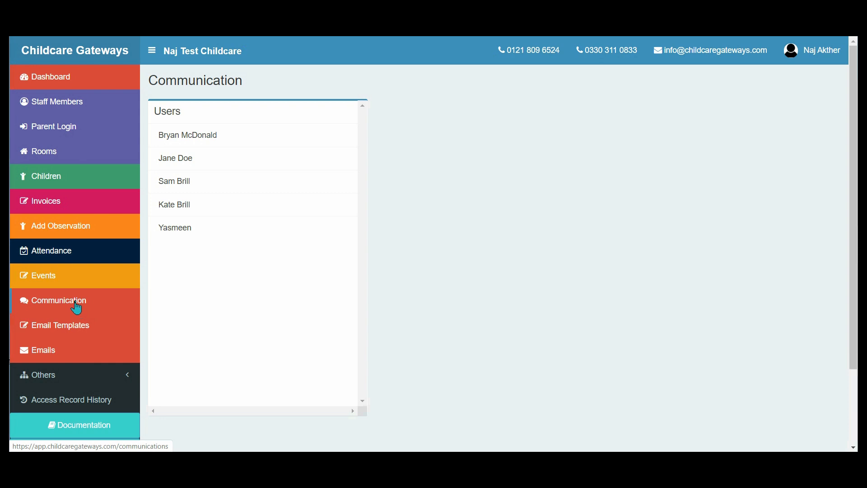
Step: View the message conversation with the first listed user, and open the Emails section
click(219, 145)
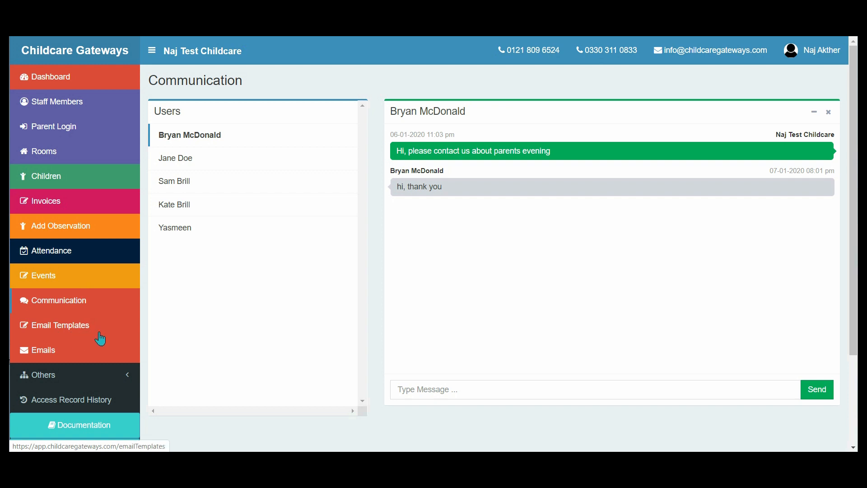
click(71, 357)
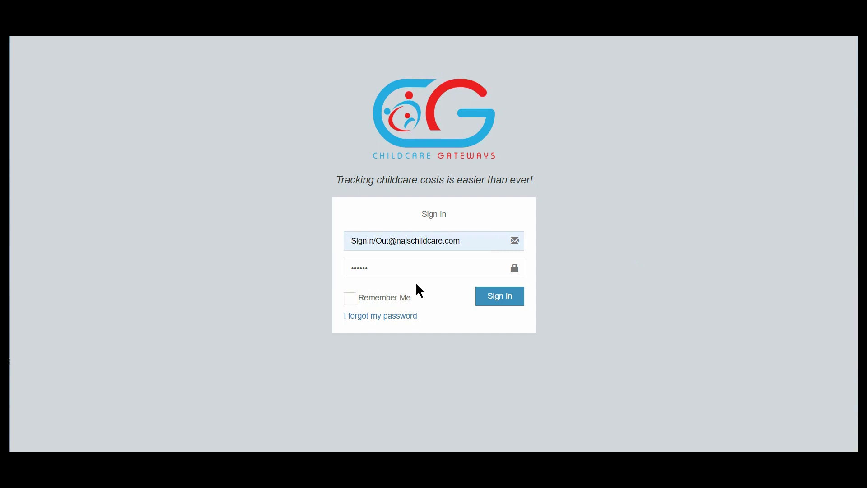
Step: Sign in with the prefilled Sign In/Out account and open the Check In/Out page
click(501, 306)
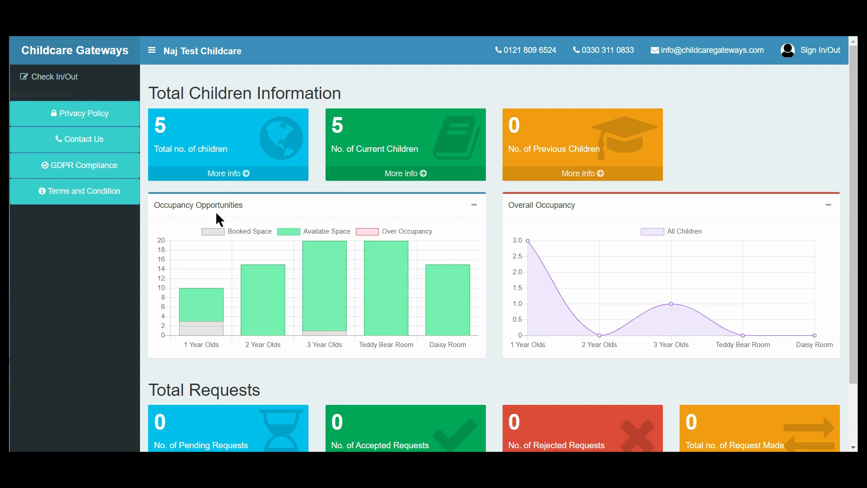
click(45, 80)
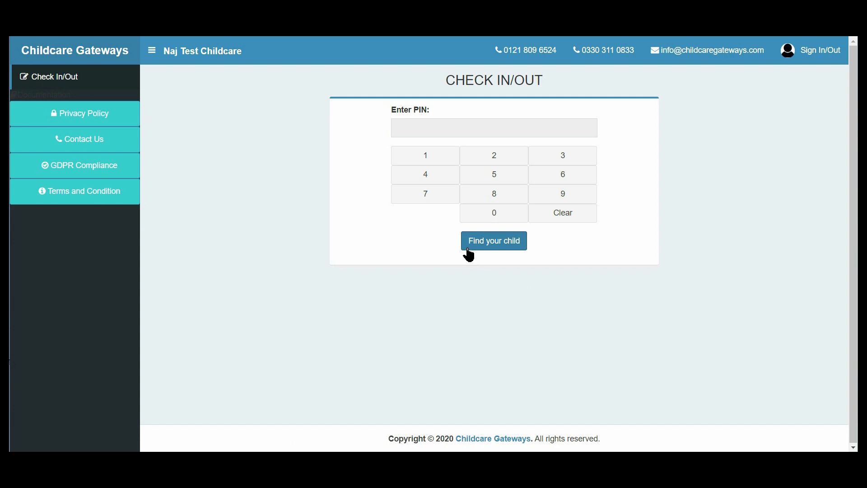
Step: Enter the child's PIN to find the child, and check the child out
click(439, 169)
click(559, 162)
click(443, 158)
click(443, 181)
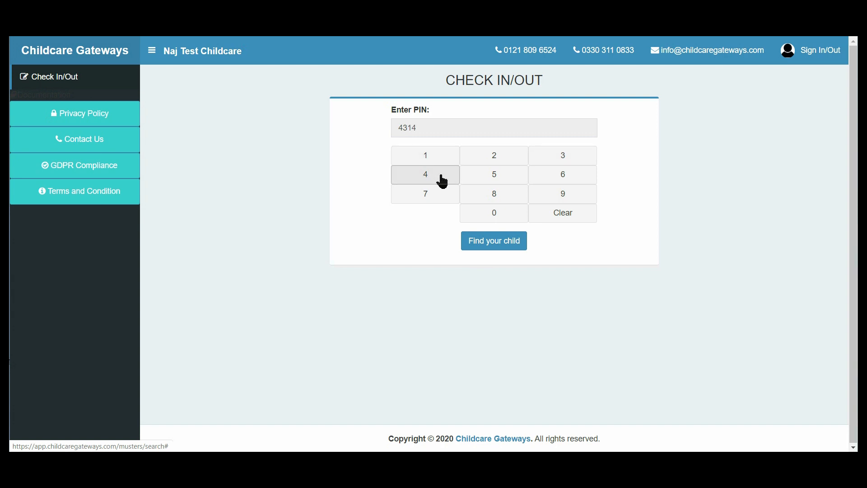
click(495, 244)
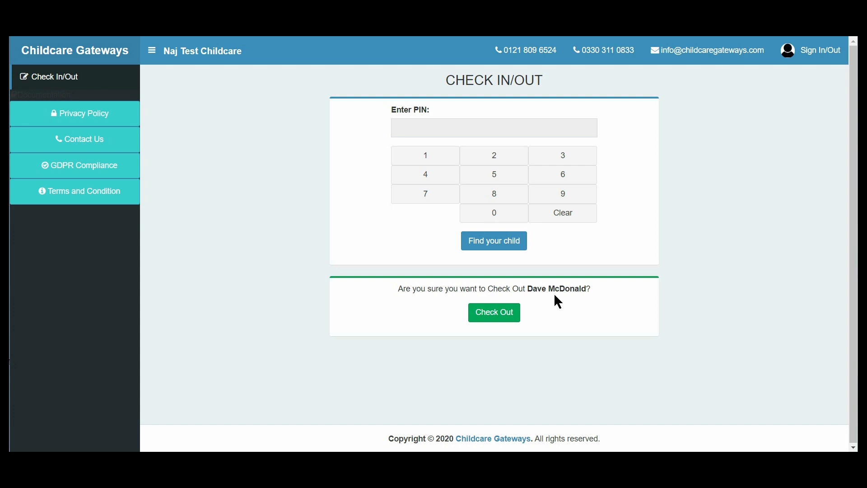
click(509, 316)
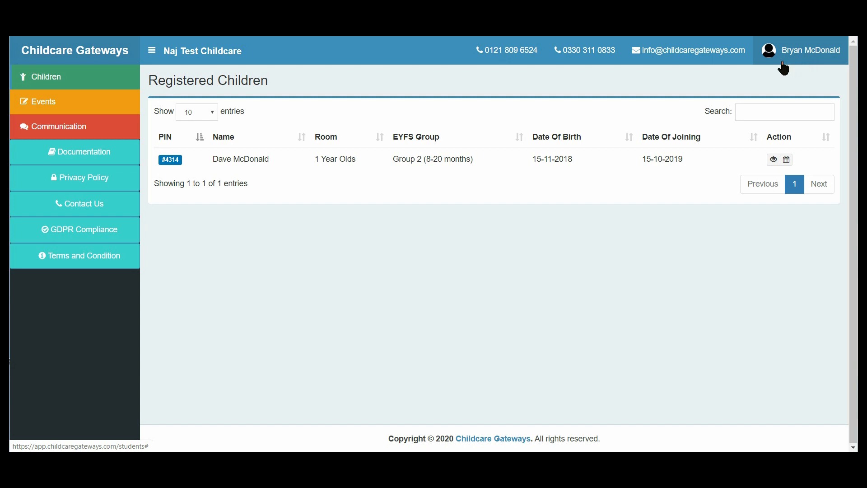
click(795, 58)
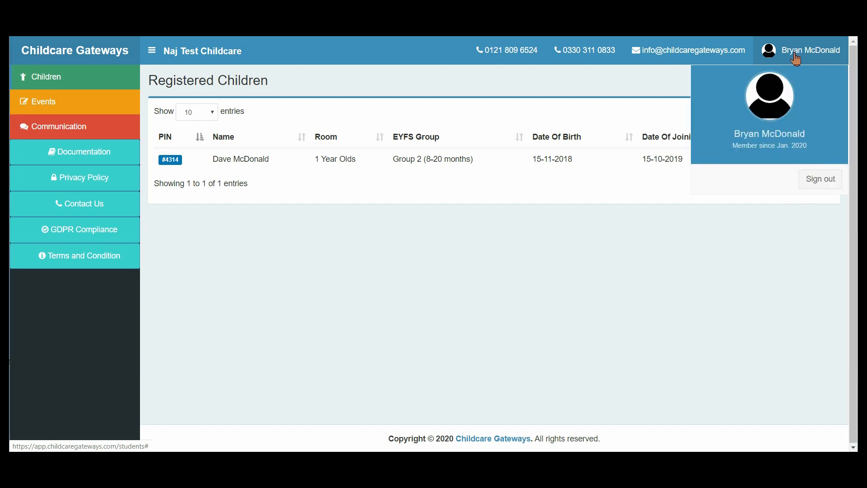
click(625, 86)
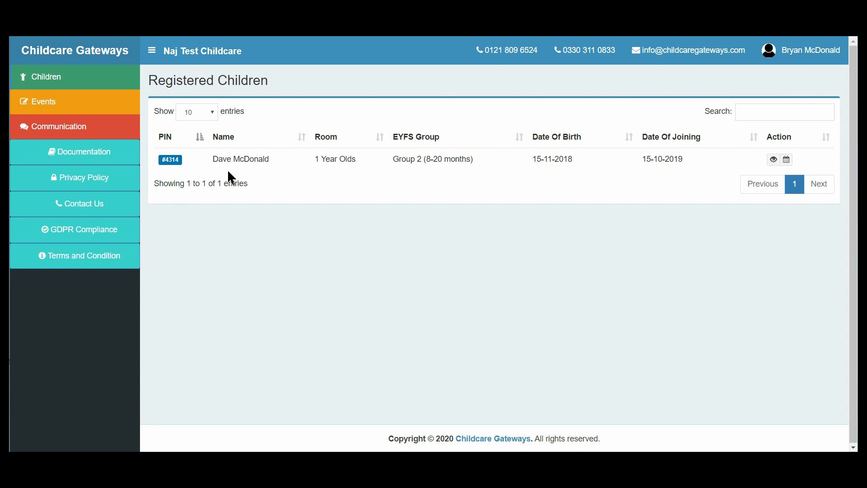
click(809, 54)
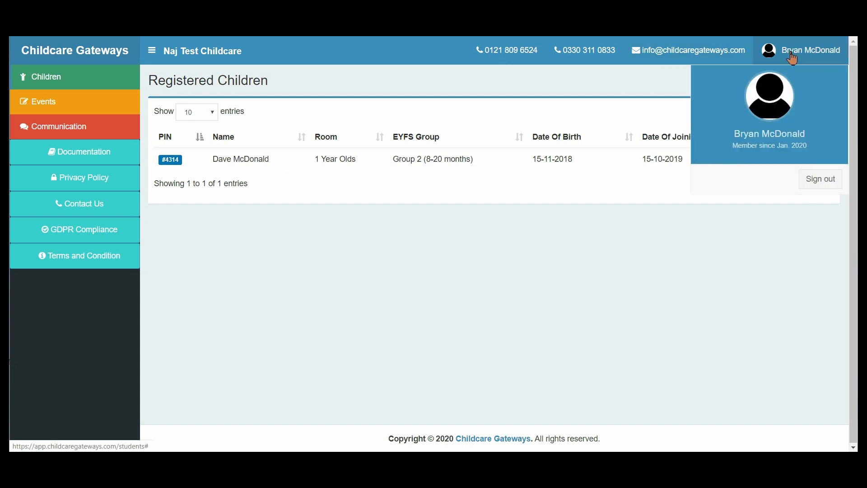
click(177, 161)
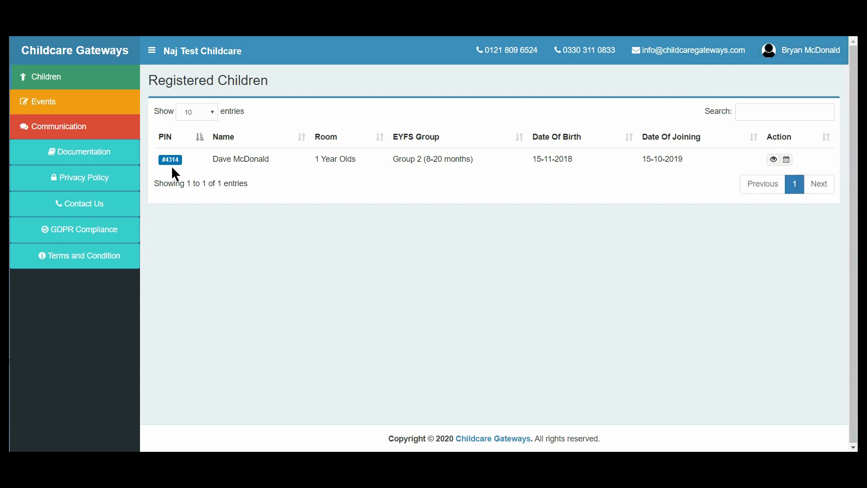
Step: View the registered child's personal details, parents or guardians, and daily report with its meal details, and return to the profile
click(770, 162)
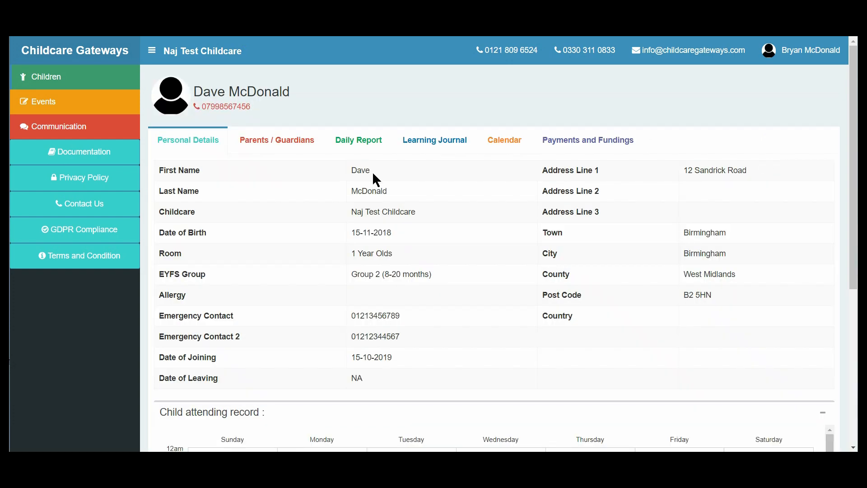
click(253, 147)
click(350, 140)
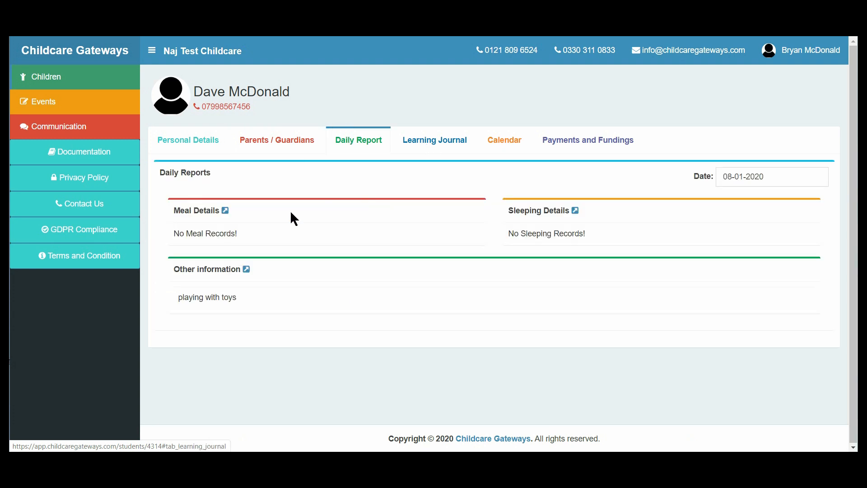
click(225, 211)
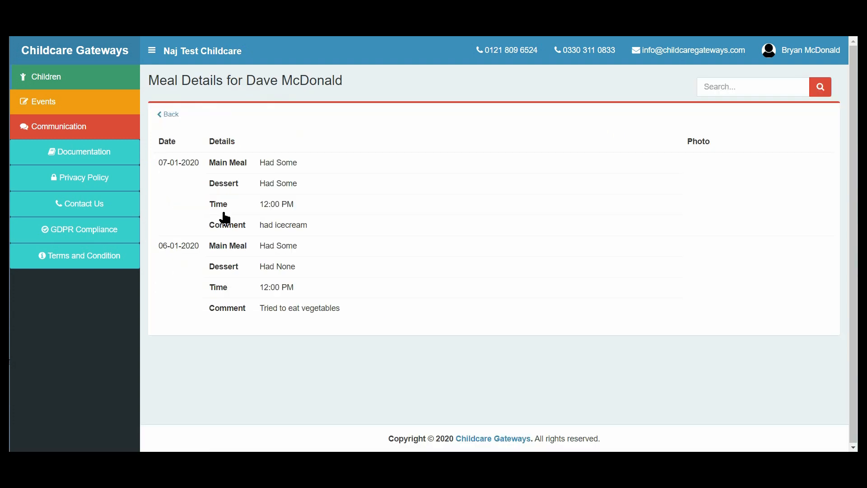
click(172, 115)
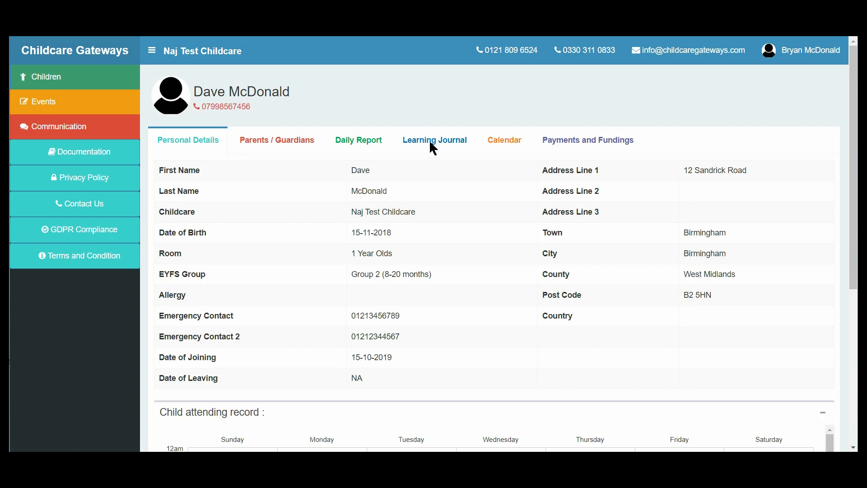
Step: View the child's learning journal, calendar, and payments and fundings
click(430, 143)
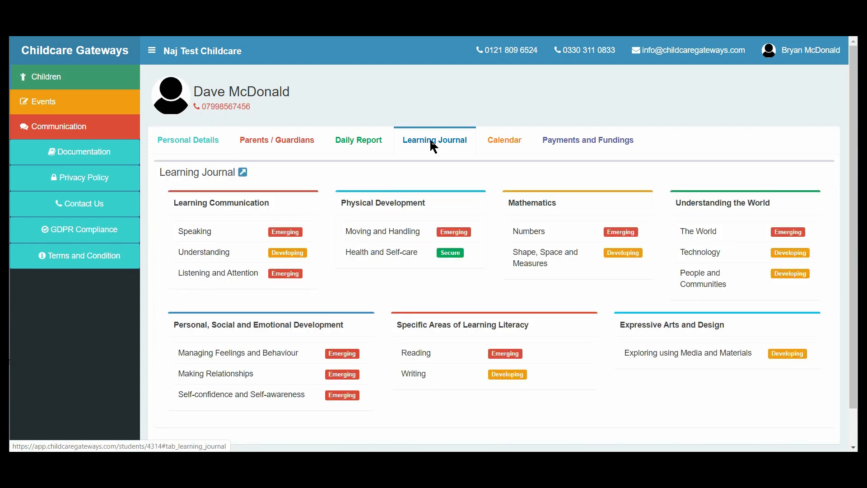
click(507, 145)
click(577, 146)
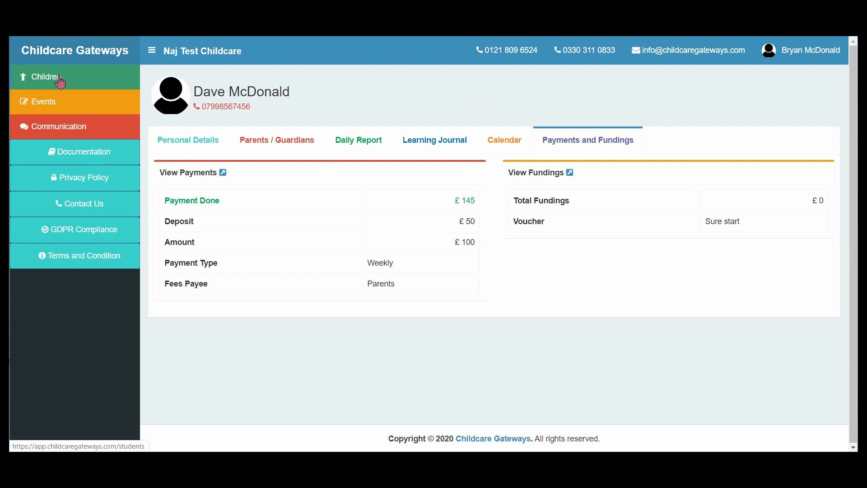
Step: From the parent account, view the School Photographer event's details and the message conversation with Naj Test Childcare
click(47, 108)
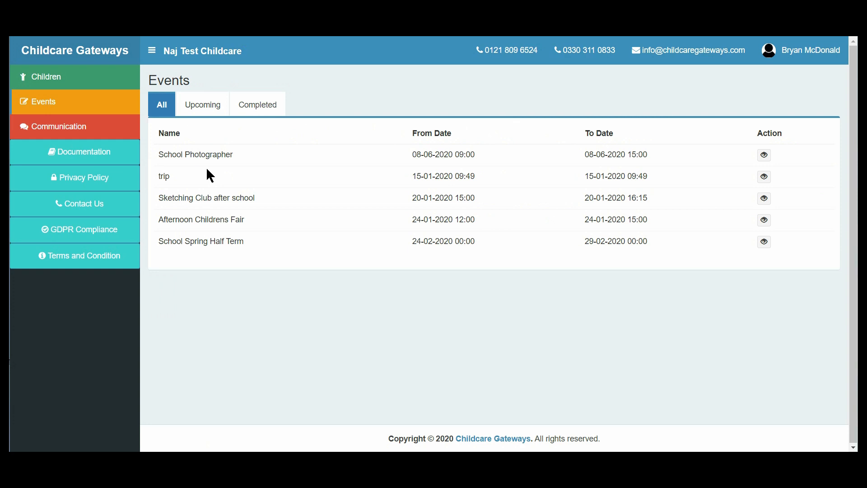
click(765, 155)
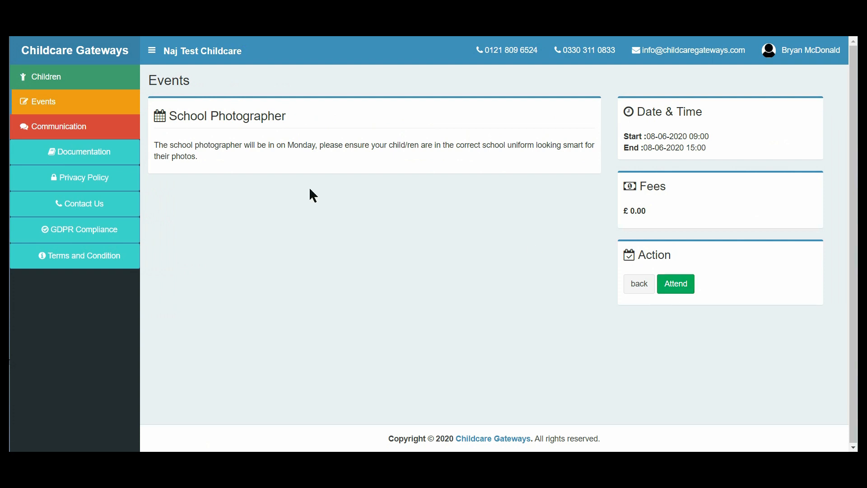
click(66, 134)
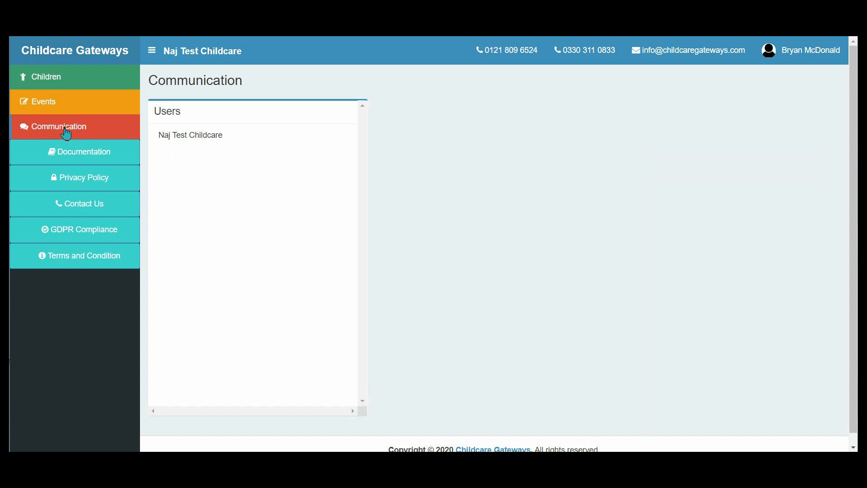
click(191, 138)
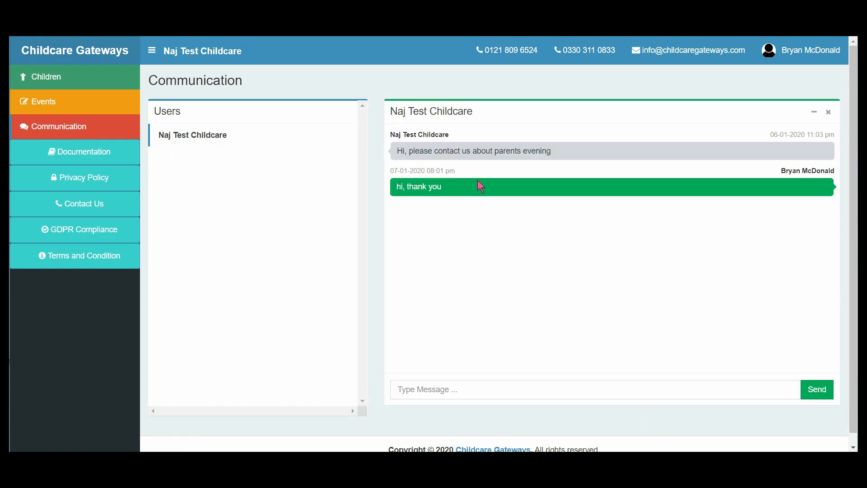